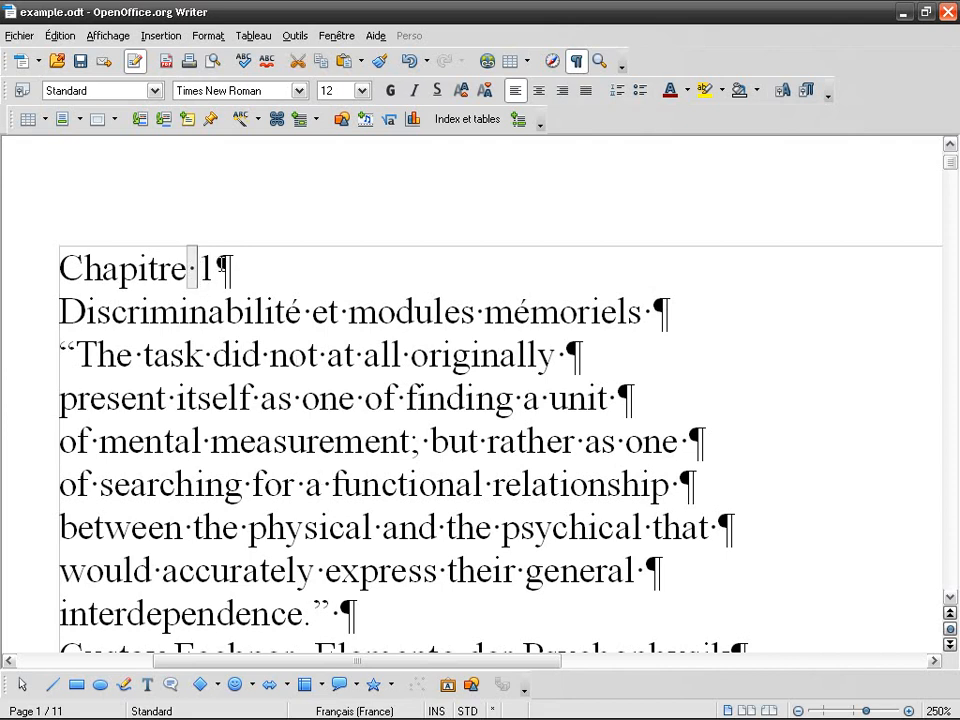
Select the space mark between "Chapitre" and "1" in the first line.
{"action": "scroll", "coordinate": [227, 305], "scroll_direction": "up", "scroll_amount": 4}
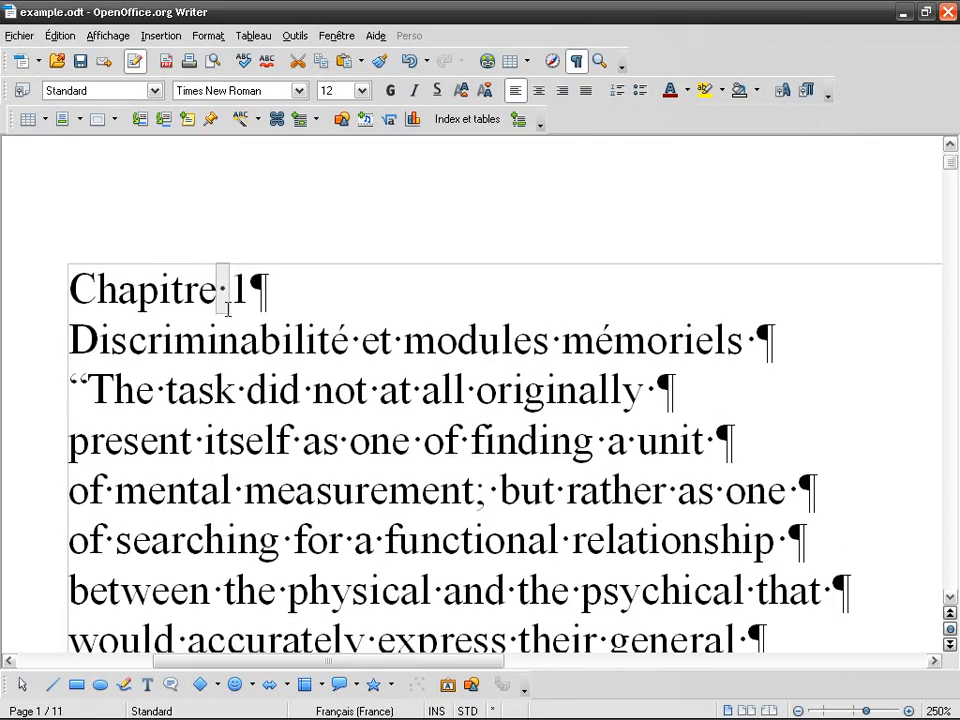
{"action": "left_click", "coordinate": [224, 289]}
{"action": "left_click_drag", "start_coordinate": [219, 288], "coordinate": [227, 289]}
Delete the extra spaces between "Chapitre" and "1", leaving a single space.
{"action": "left_click", "coordinate": [230, 287]}
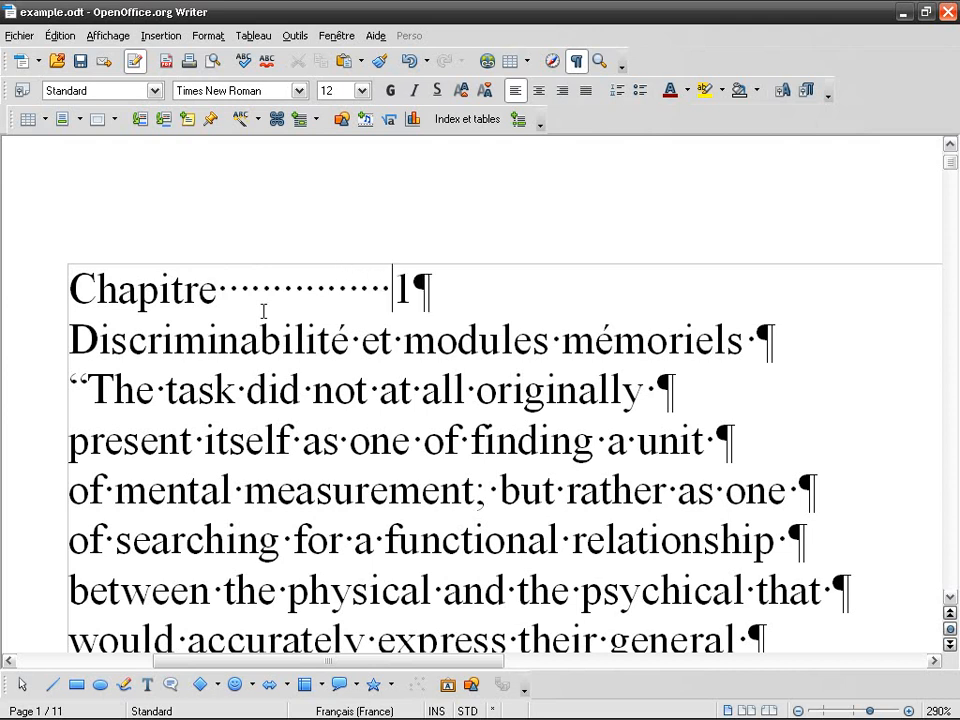
{"action": "key", "text": "BackSpace"}
{"action": "key", "text": "BackSpace"}
{"action": "key", "text": "BackSpace"}
{"action": "key", "text": "BackSpace"}
{"action": "key", "text": "BackSpace"}
{"action": "key", "text": "BackSpace"}
{"action": "key", "text": "BackSpace"}
{"action": "key", "text": "BackSpace"}
{"action": "key", "text": "BackSpace"}
{"action": "key", "text": "BackSpace"}
{"action": "key", "text": "BackSpace"}
{"action": "key", "text": "BackSpace"}
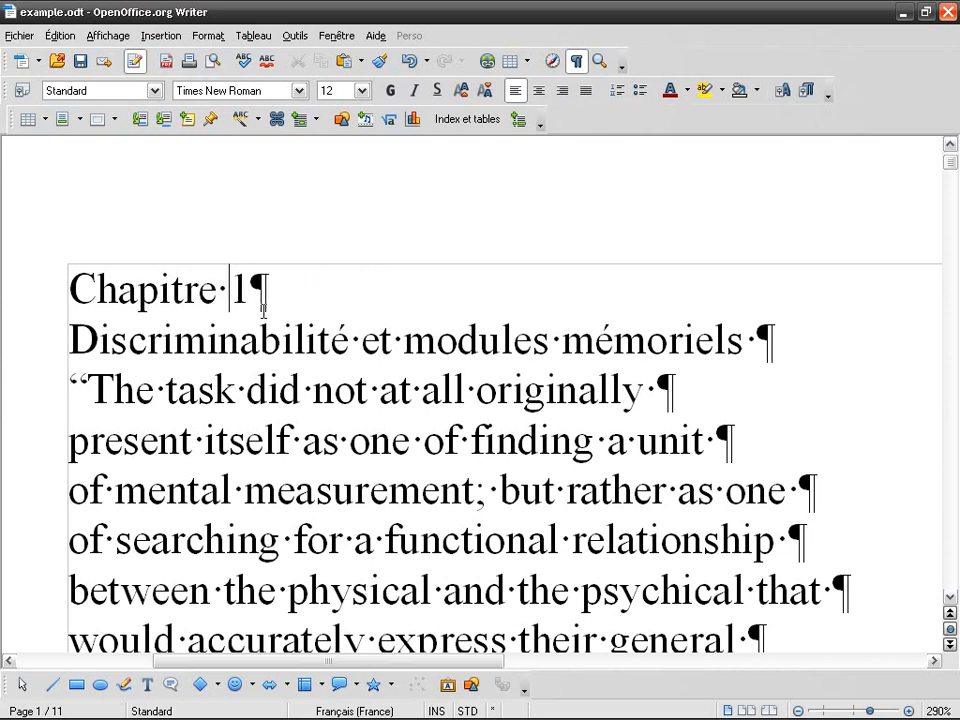
Toggle the non-printing characters off and back on to compare both views of the text.
{"action": "left_click", "coordinate": [580, 63]}
{"action": "left_click", "coordinate": [580, 63]}
{"action": "left_click", "coordinate": [580, 63]}
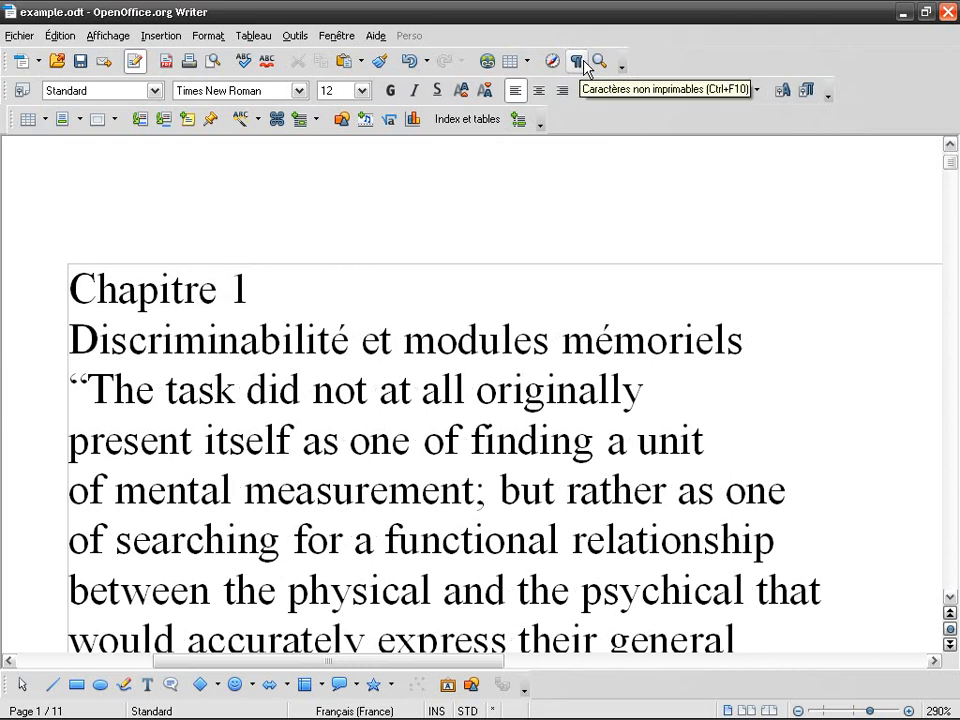
{"action": "left_click", "coordinate": [580, 63]}
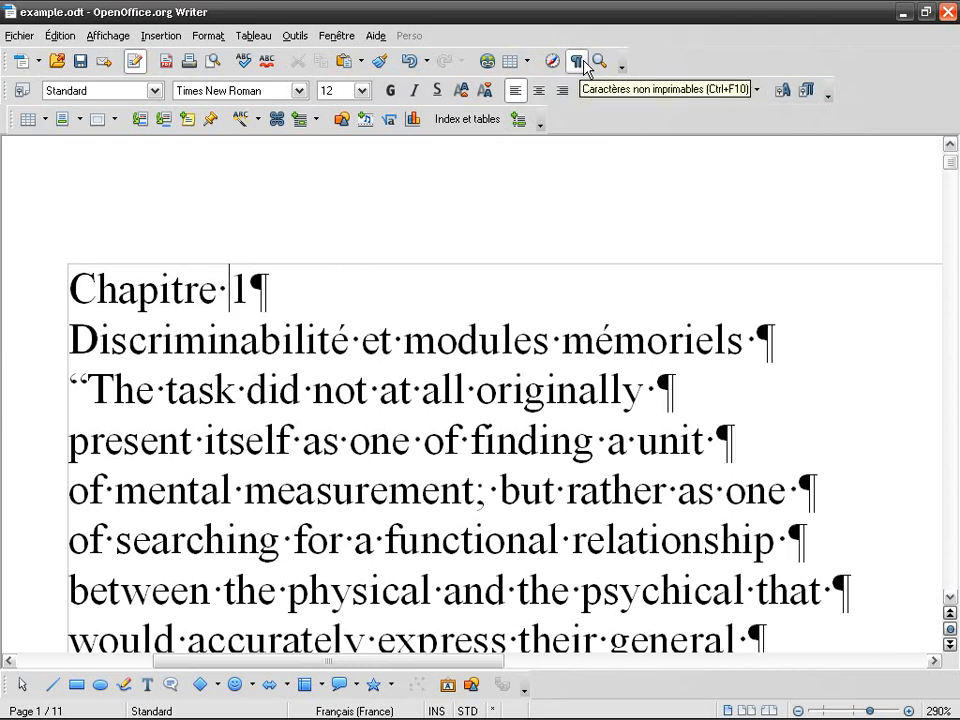
Select the paragraph mark at the end of the "Chapitre 1" line.
{"action": "key", "text": "Right"}
{"action": "key", "text": "shift+Right"}
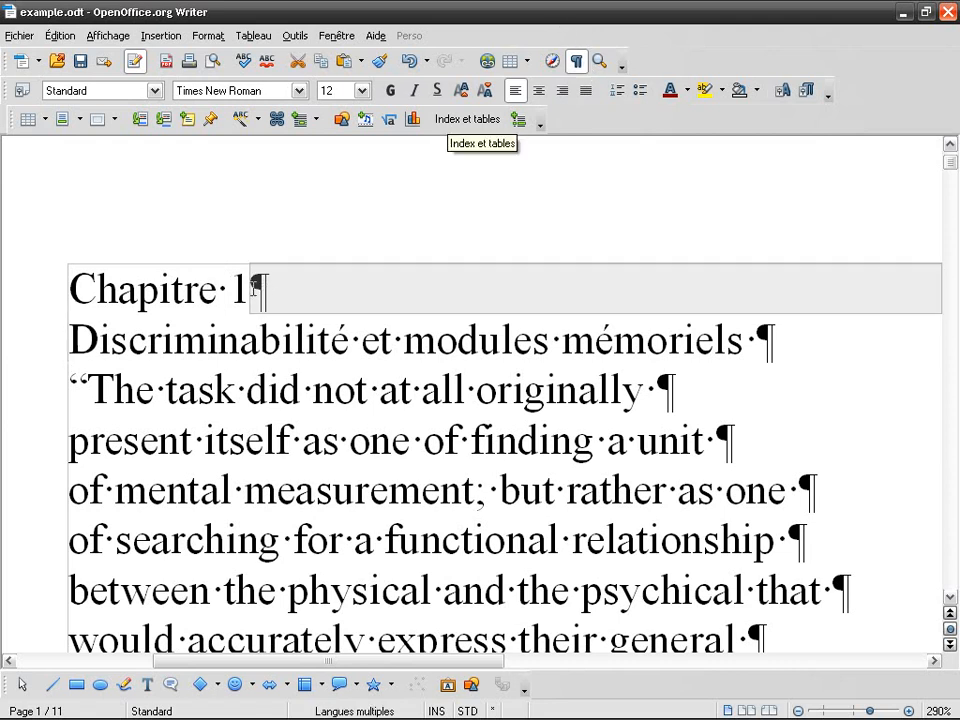
Add the text "nb n mb" after "Chapitre 1" and start a new paragraph below it.
{"action": "left_click", "coordinate": [266, 290]}
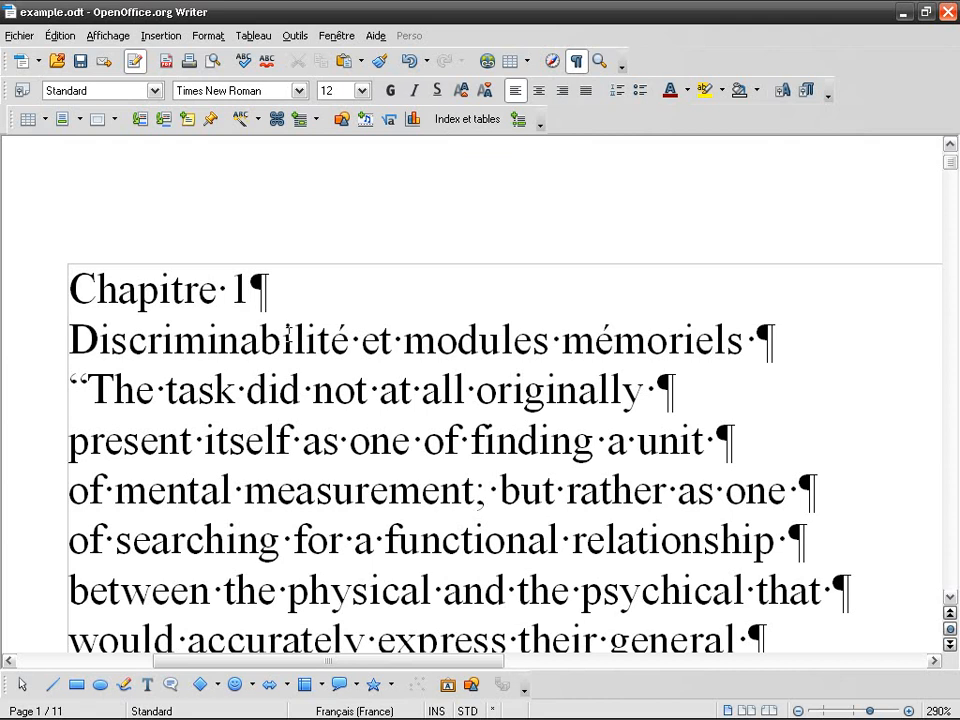
{"action": "type", "text": "nb n mb"}
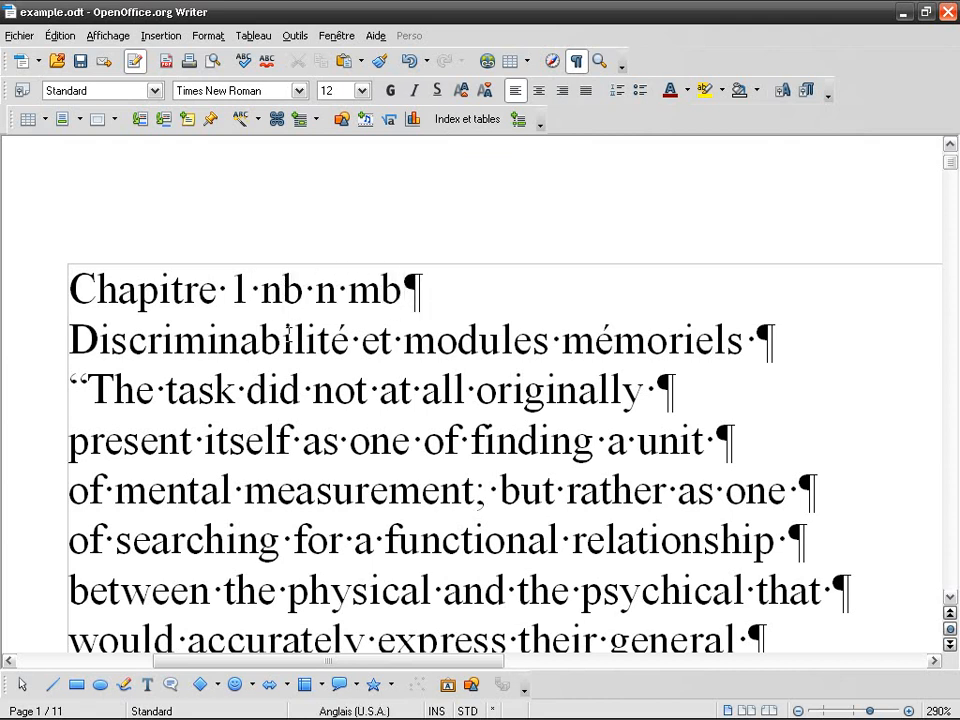
{"action": "key", "text": "Return"}
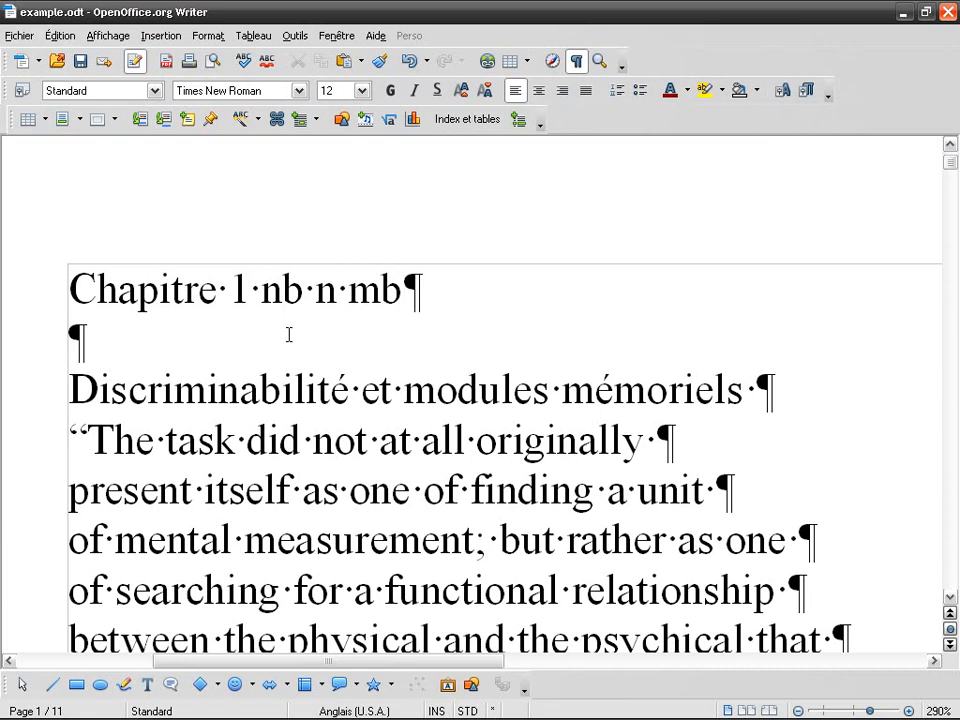
Remove the empty paragraph and the "nb n mb" text after "Chapitre 1".
{"action": "key", "text": "shift+Left"}
{"action": "key", "text": "BackSpace"}
{"action": "key", "text": "BackSpace"}
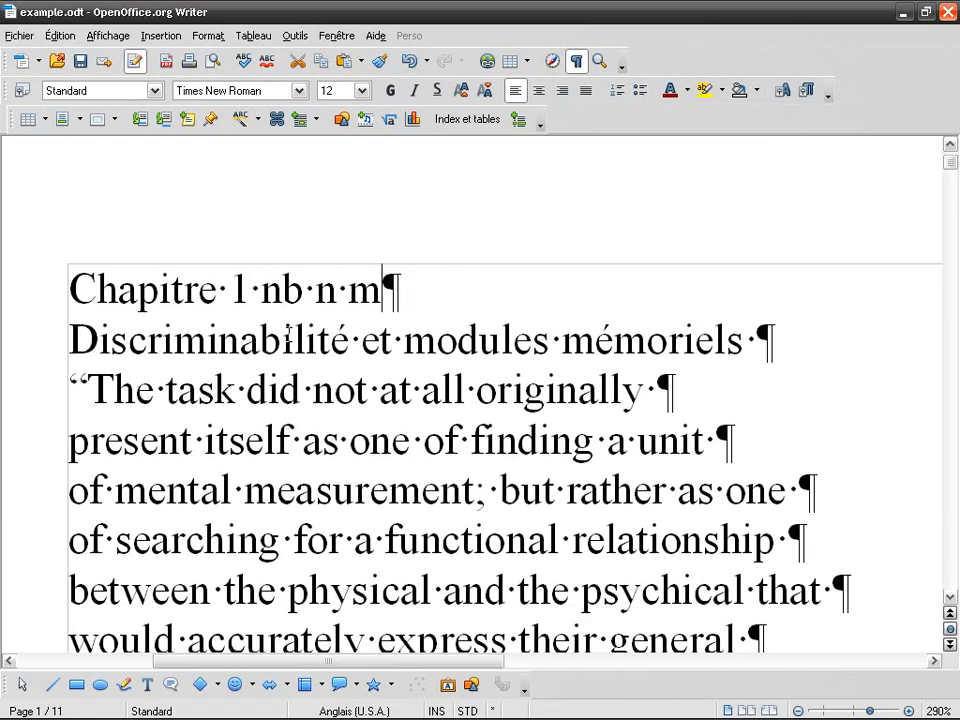
{"action": "key", "text": "BackSpace"}
{"action": "key", "text": "BackSpace"}
{"action": "key", "text": "BackSpace"}
{"action": "key", "text": "BackSpace"}
{"action": "key", "text": "BackSpace"}
{"action": "key", "text": "BackSpace"}
{"action": "key", "text": "BackSpace"}
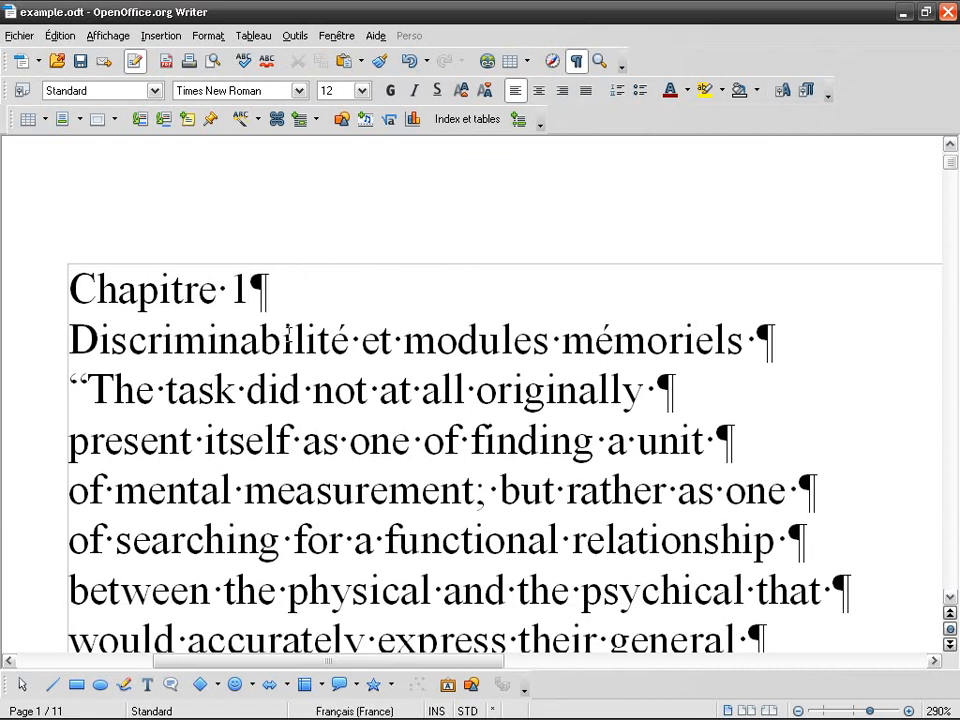
Insert four tabs at the start of the "Chapitre 1" line.
{"action": "key", "text": "Home"}
{"action": "key", "text": "Tab"}
{"action": "key", "text": "Tab"}
{"action": "key", "text": "Tab"}
{"action": "key", "text": "Tab"}
Select each of the four tab arrows before "Chapitre 1" one after another.
{"action": "left_click_drag", "start_coordinate": [132, 287], "coordinate": [148, 287]}
{"action": "left_click_drag", "start_coordinate": [241, 287], "coordinate": [280, 288]}
{"action": "left_click_drag", "start_coordinate": [368, 281], "coordinate": [396, 279]}
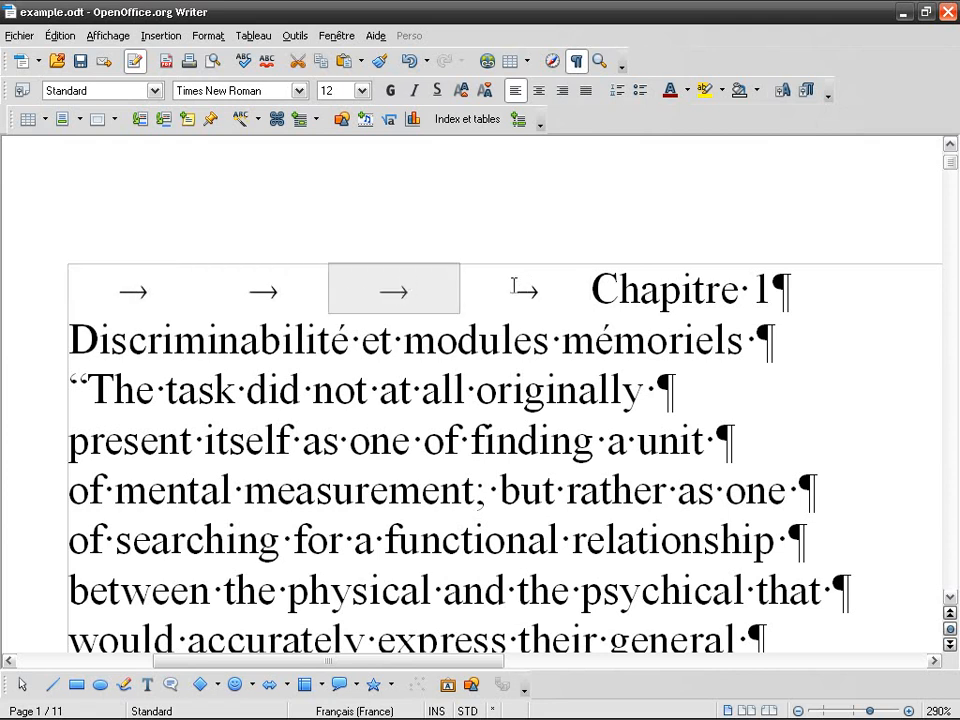
{"action": "left_click_drag", "start_coordinate": [520, 287], "coordinate": [561, 288]}
Hide the non-printing characters and delete the four tabs before "Chapitre 1".
{"action": "left_click", "coordinate": [576, 61]}
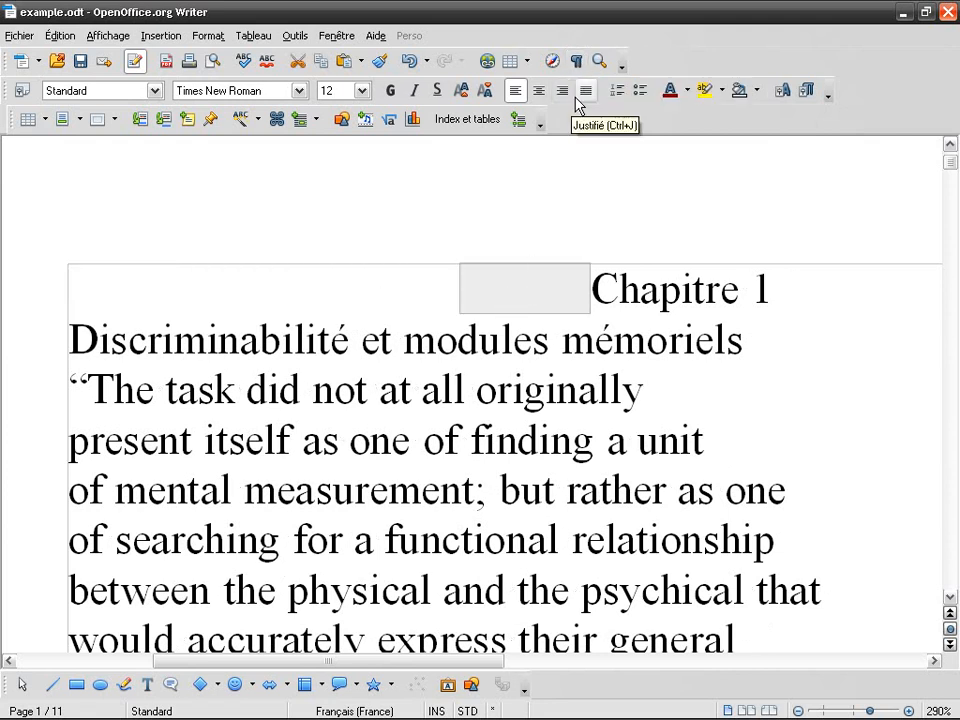
{"action": "key", "text": "Delete"}
{"action": "key", "text": "BackSpace"}
{"action": "key", "text": "BackSpace"}
{"action": "key", "text": "BackSpace"}
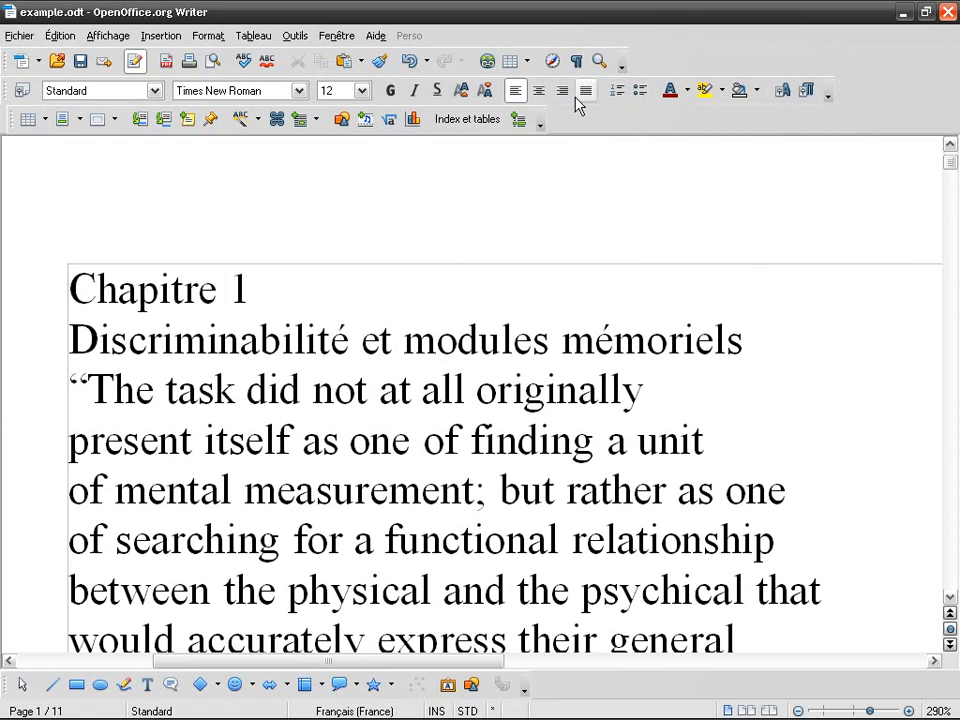
Add a colon with its non-breaking space after "Chapitre 1" and show the non-printing characters.
{"action": "left_click", "coordinate": [288, 287]}
{"action": "type", "text": ":"}
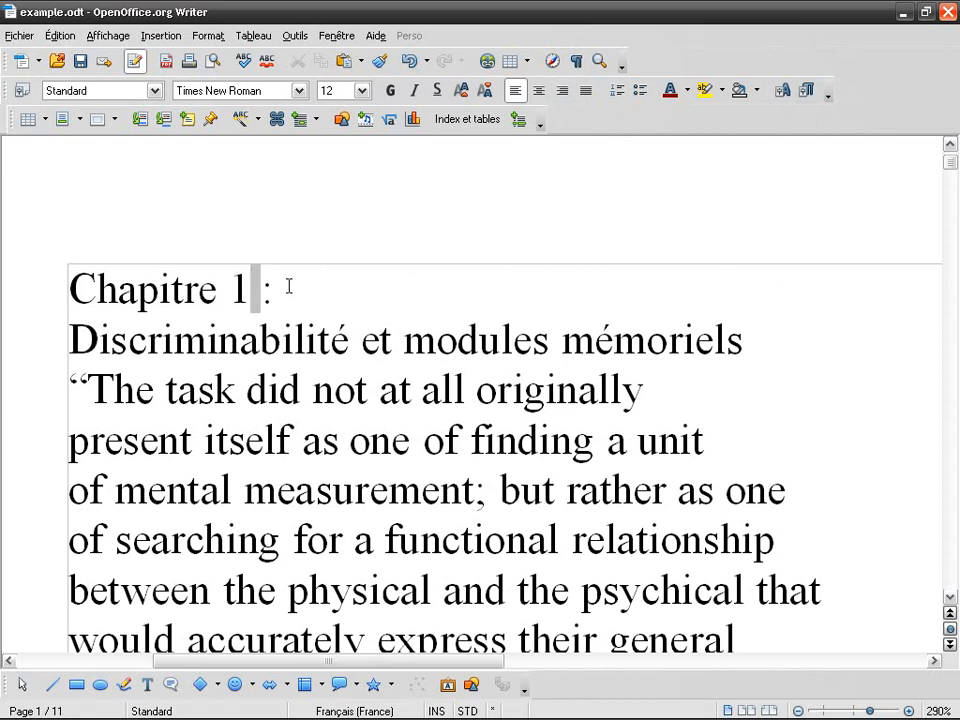
{"action": "key", "text": "shift+Left"}
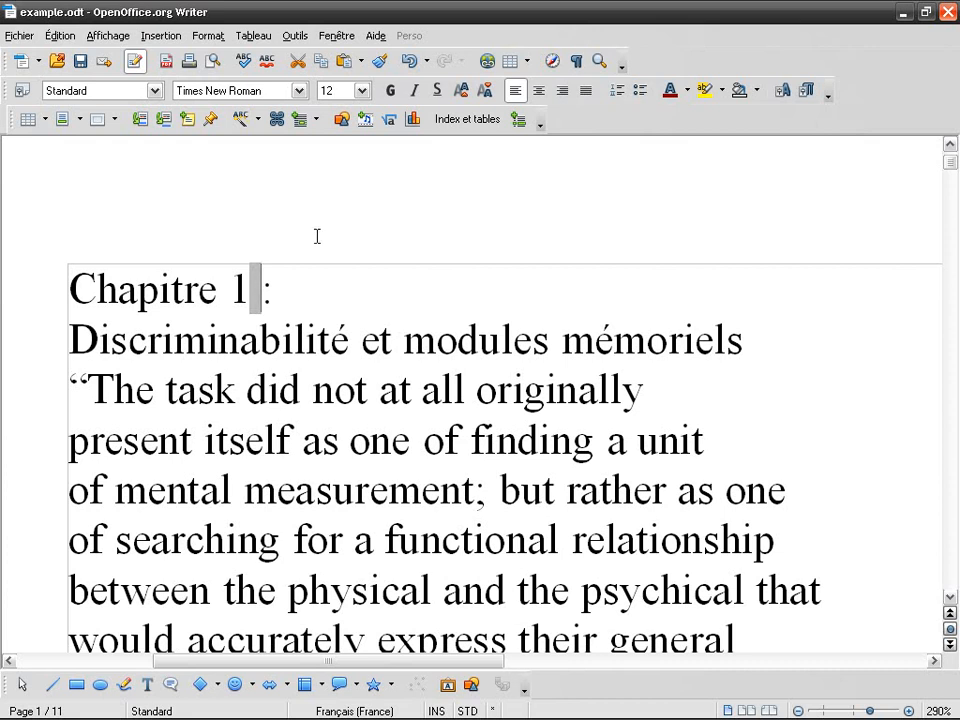
{"action": "left_click", "coordinate": [576, 61]}
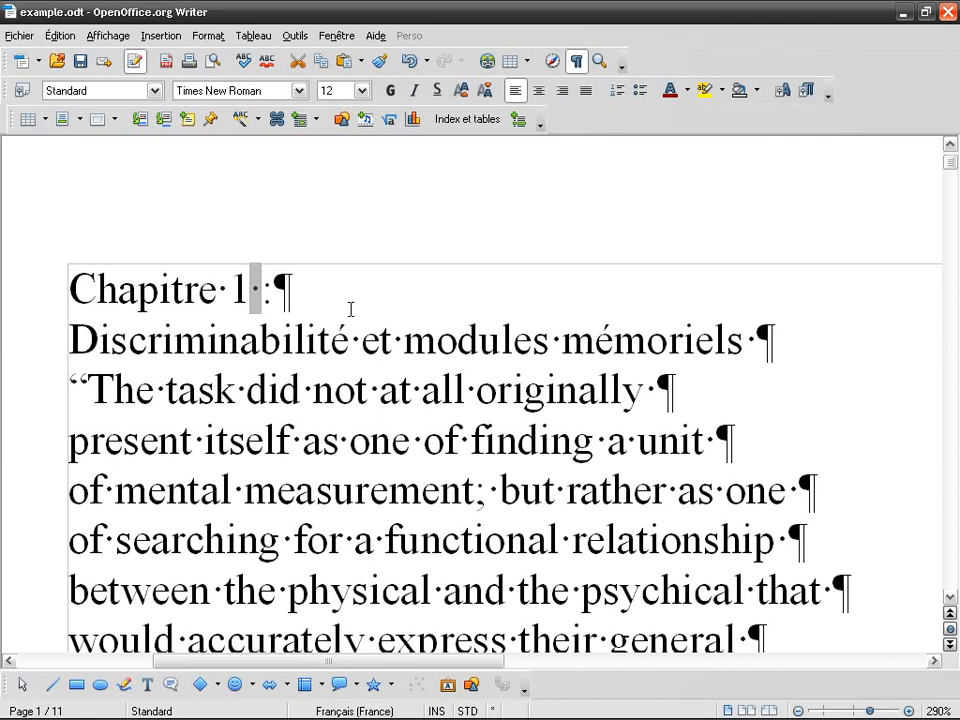
Insert random filler text between "Chapitre" and "1 :" until the line nearly reaches the page margin.
{"action": "key", "text": "Left"}
{"action": "type", "text": "khjh kjh kjh kjhkh k hkj "}
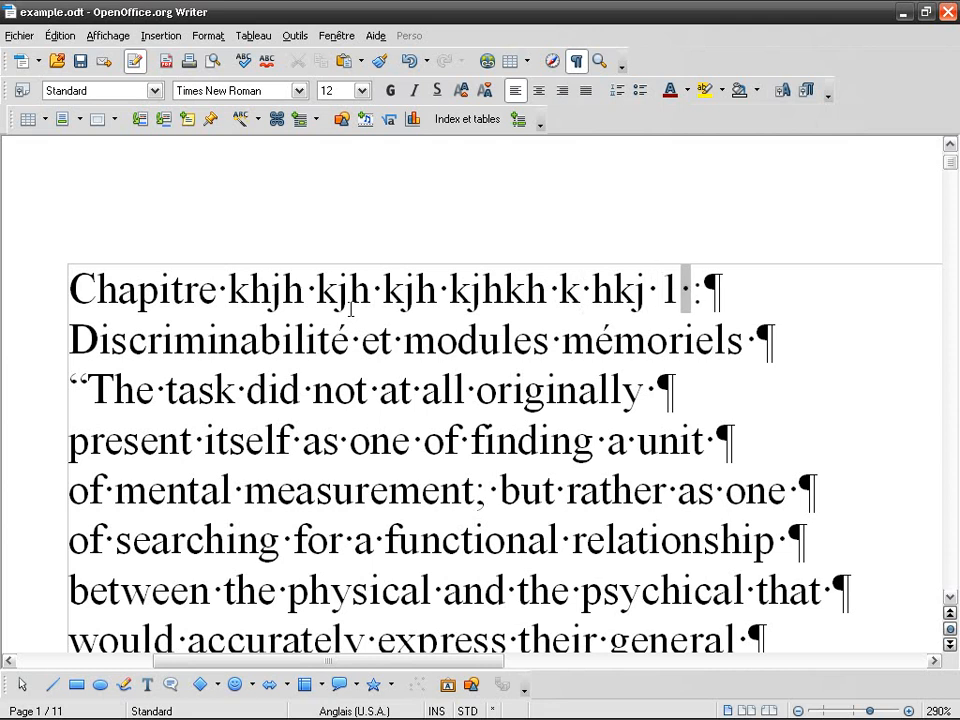
{"action": "type", "text": " jghghjghghjgghjg"}
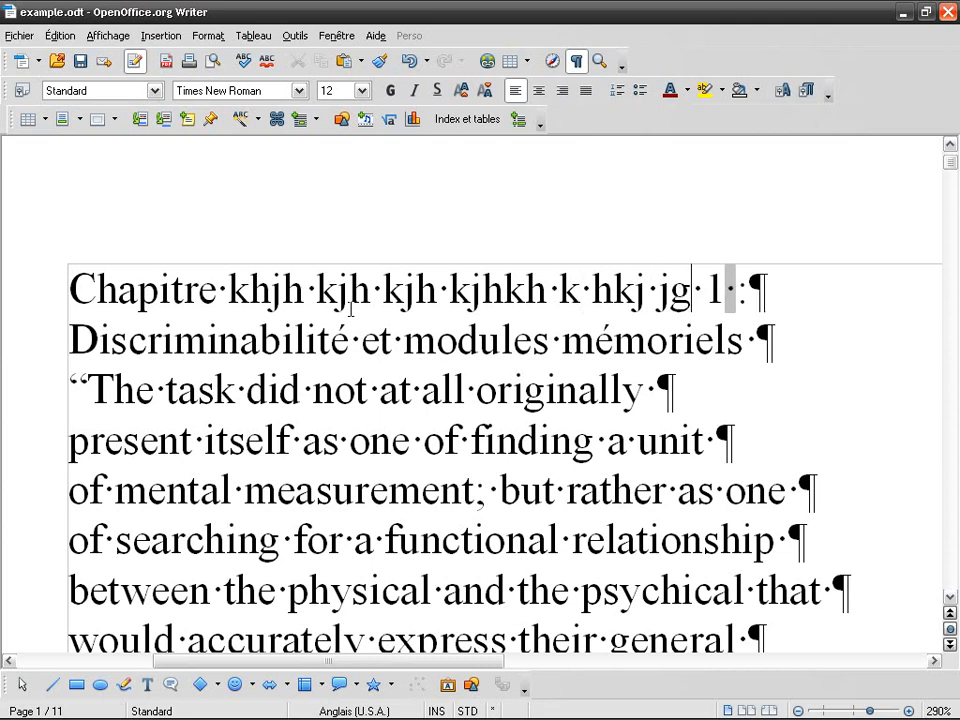
{"action": "type", "text": "jhgjhgjhgjgjg"}
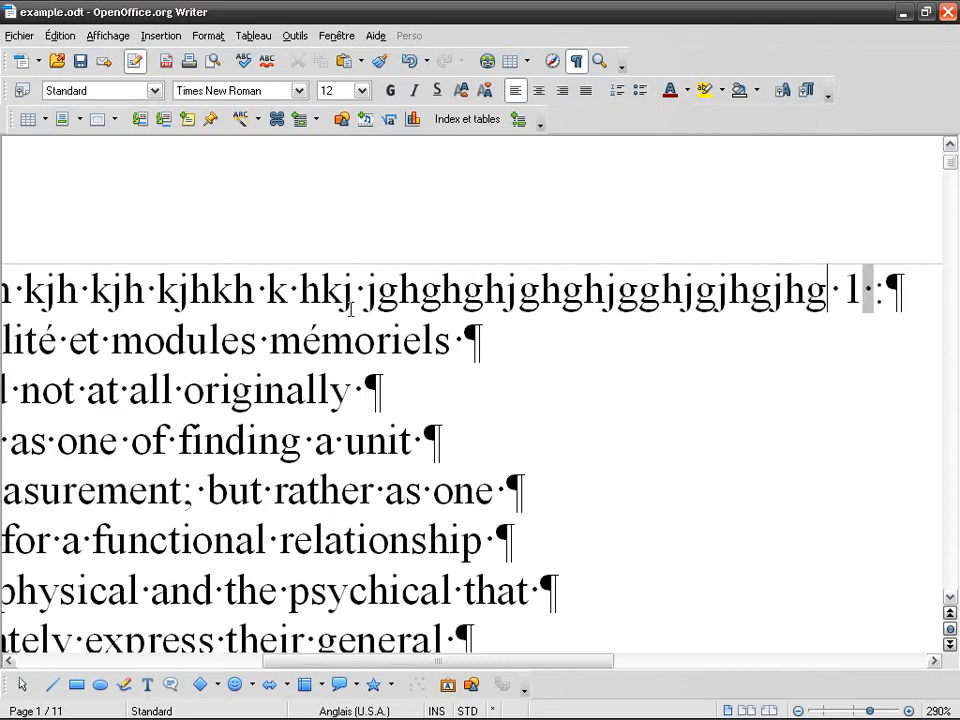
{"action": "type", "text": "hhghjhghghjhgjhg"}
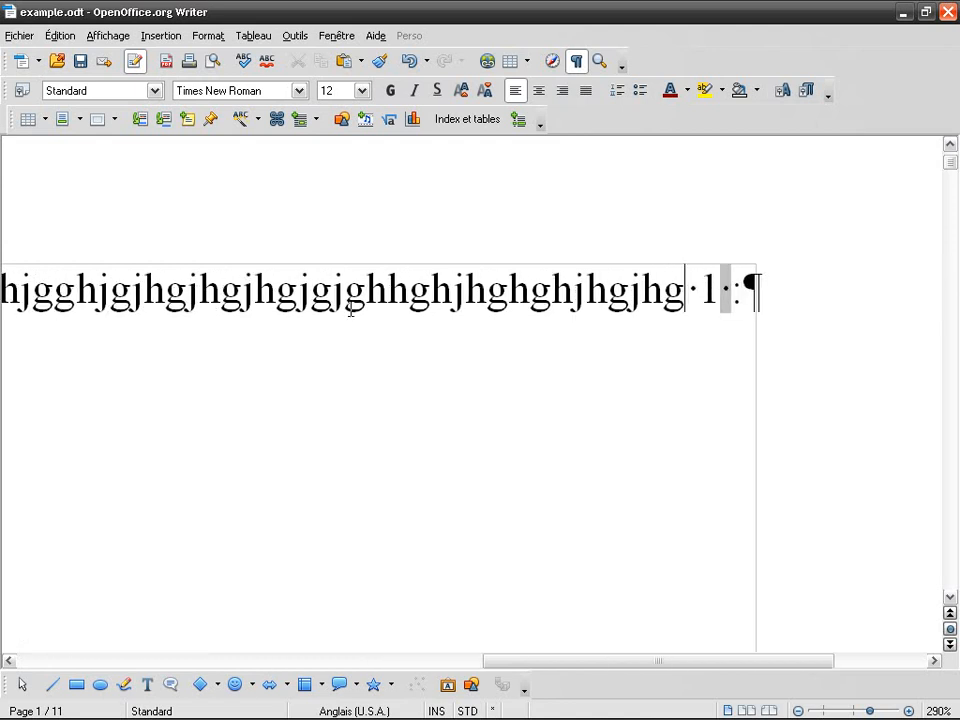
{"action": "key", "text": "BackSpace"}
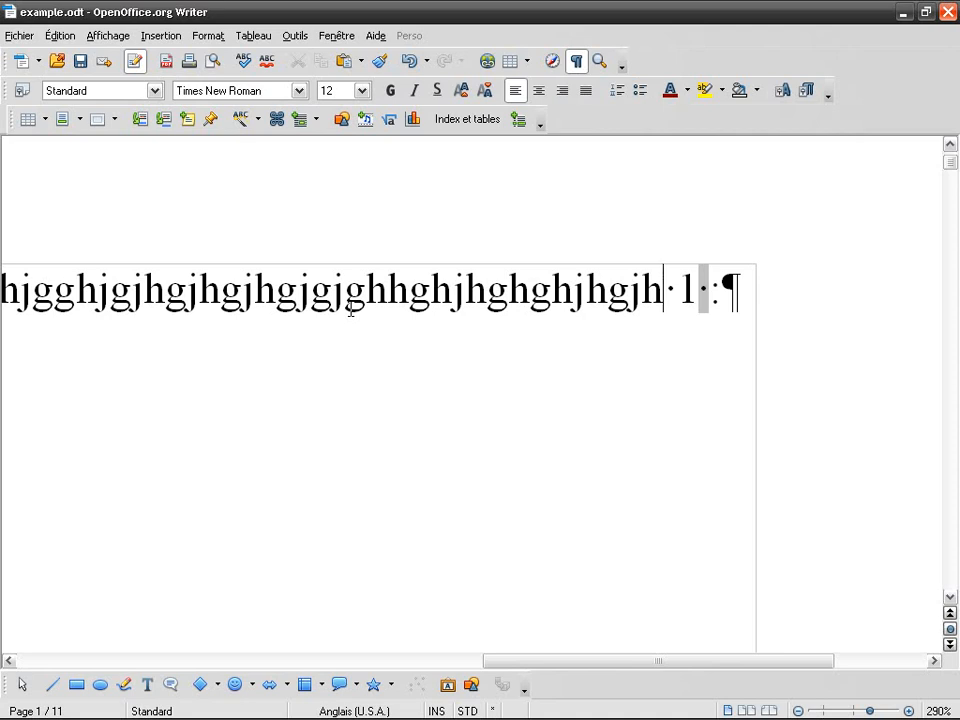
With non-printing characters hidden, extend the filler by "jjj" to wrap "1 :" onto the next line and select it.
{"action": "left_click", "coordinate": [576, 61]}
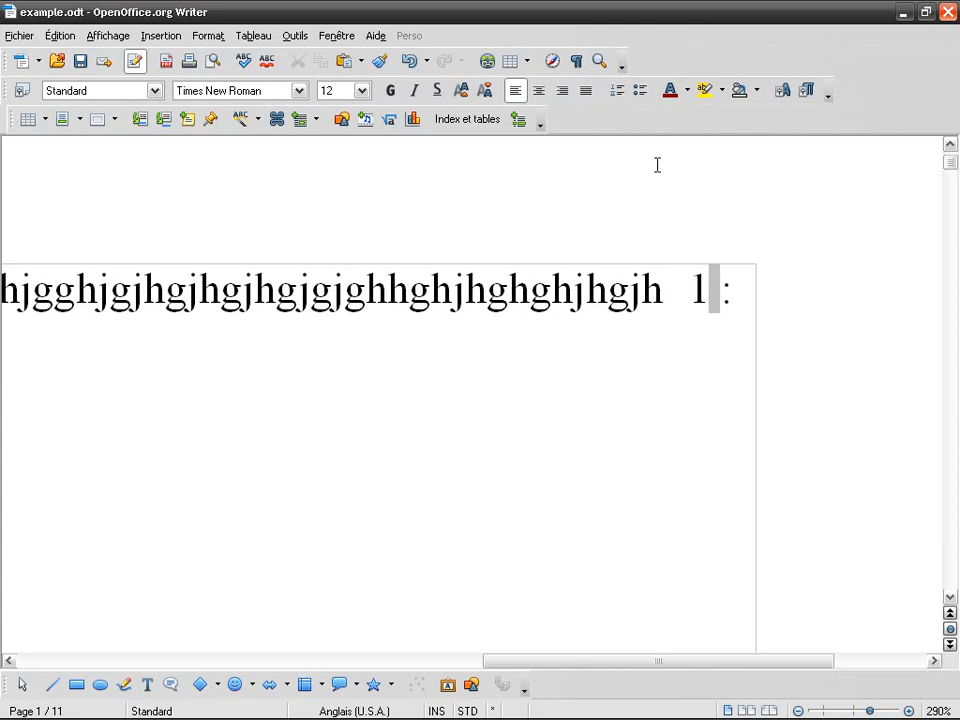
{"action": "type", "text": "j"}
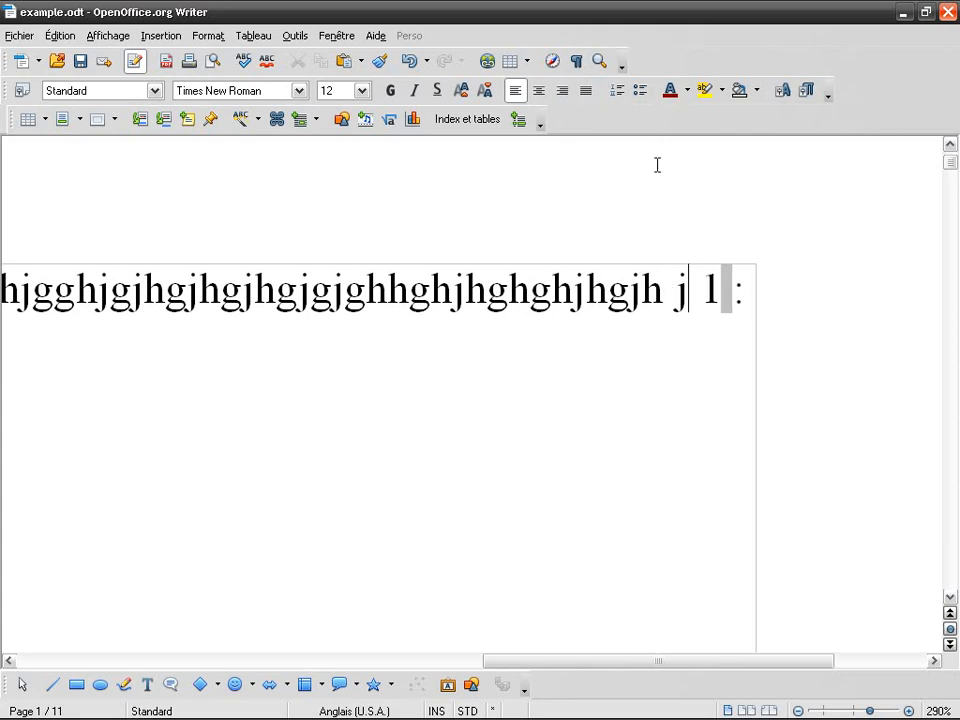
{"action": "type", "text": "j"}
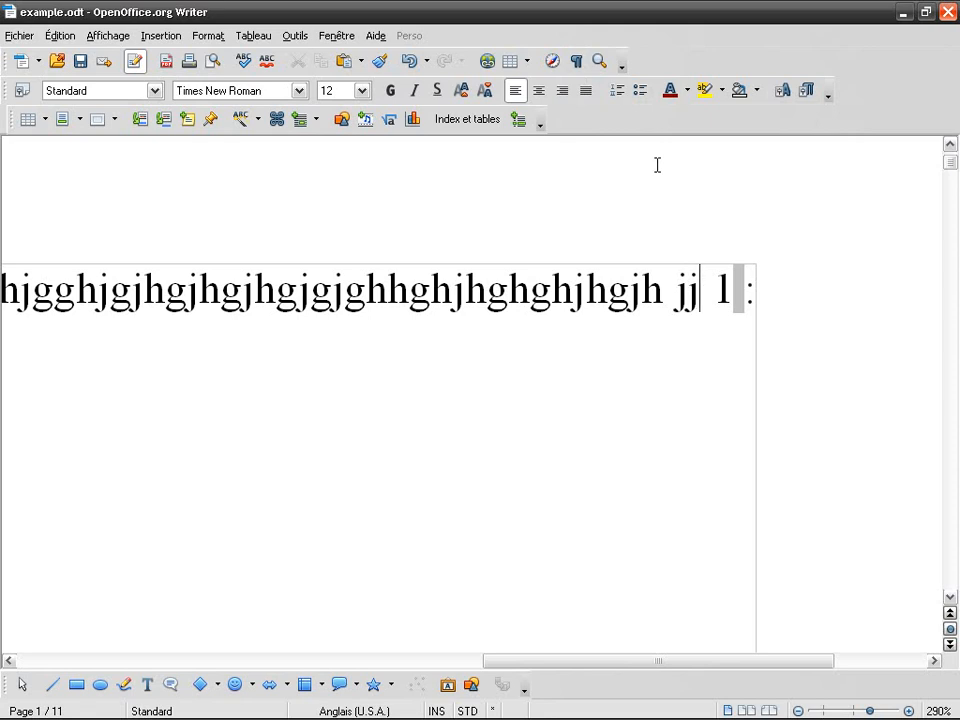
{"action": "type", "text": "j"}
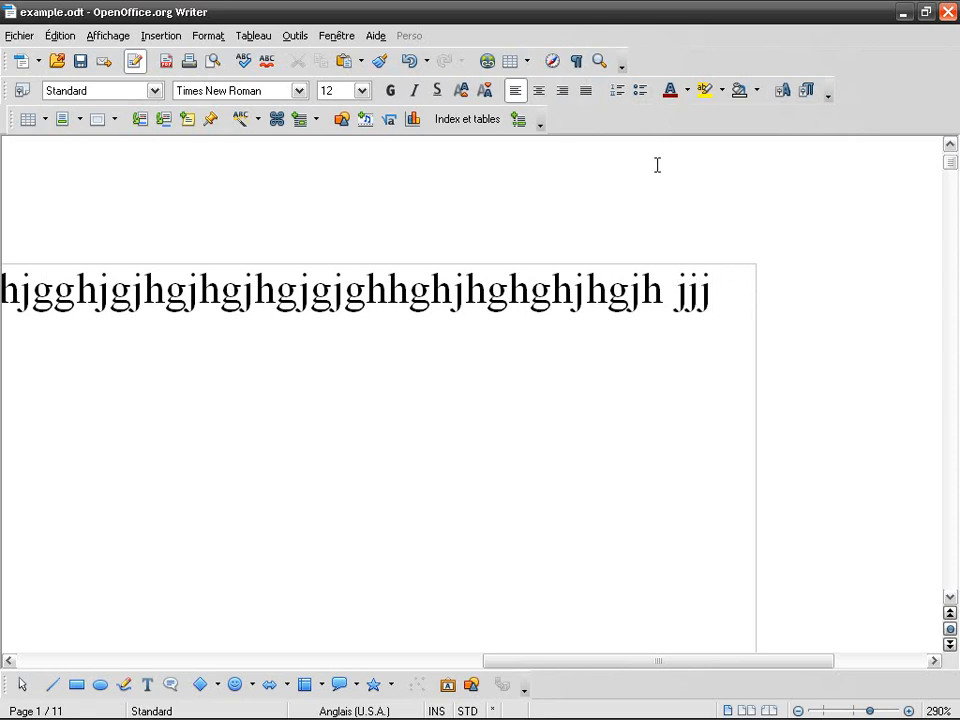
{"action": "key", "text": "Right"}
{"action": "key", "text": "shift+End"}
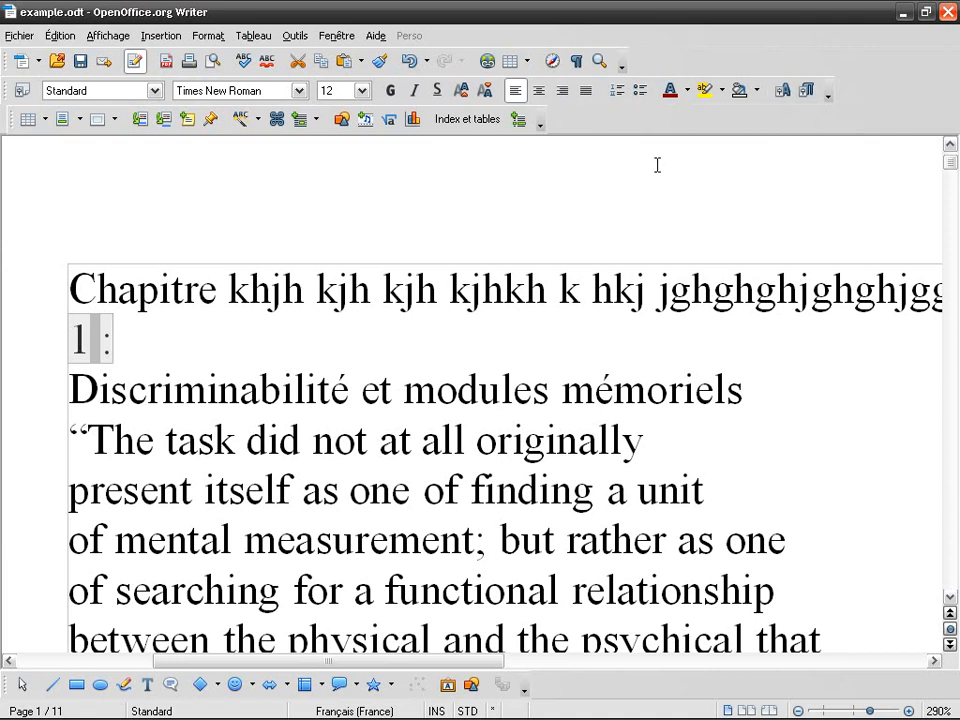
Delete the filler text between "Chapitre" and "1", along with the colon and its non-breaking space.
{"action": "key", "text": "Up"}
{"action": "key", "text": "ctrl+Right"}
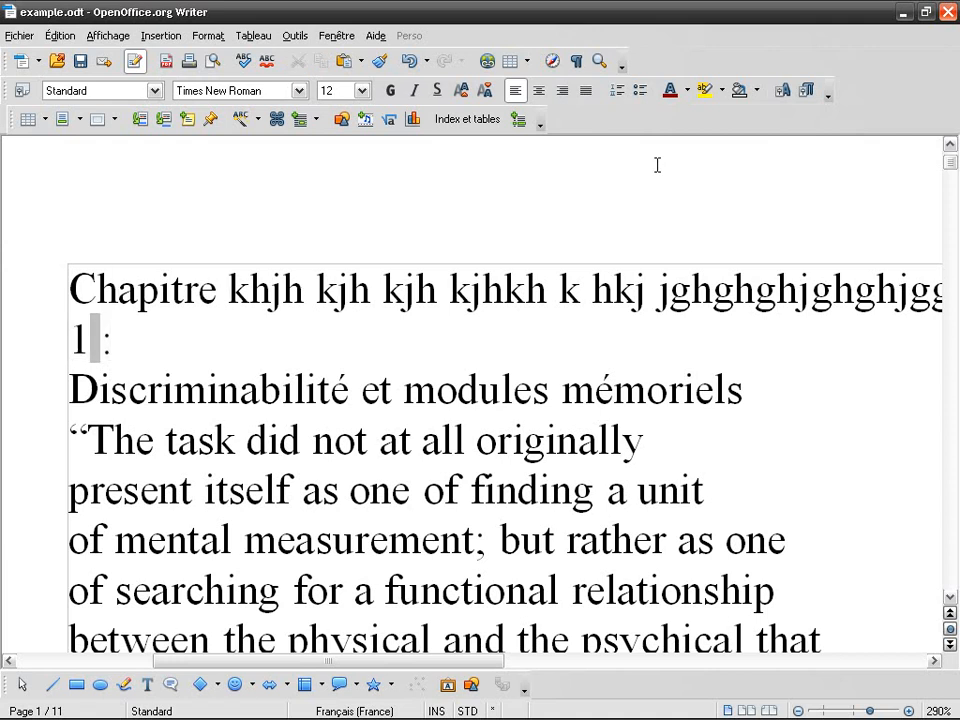
{"action": "key", "text": "shift+End"}
{"action": "key", "text": "Delete"}
{"action": "key", "text": "Delete"}
{"action": "key", "text": "Right"}
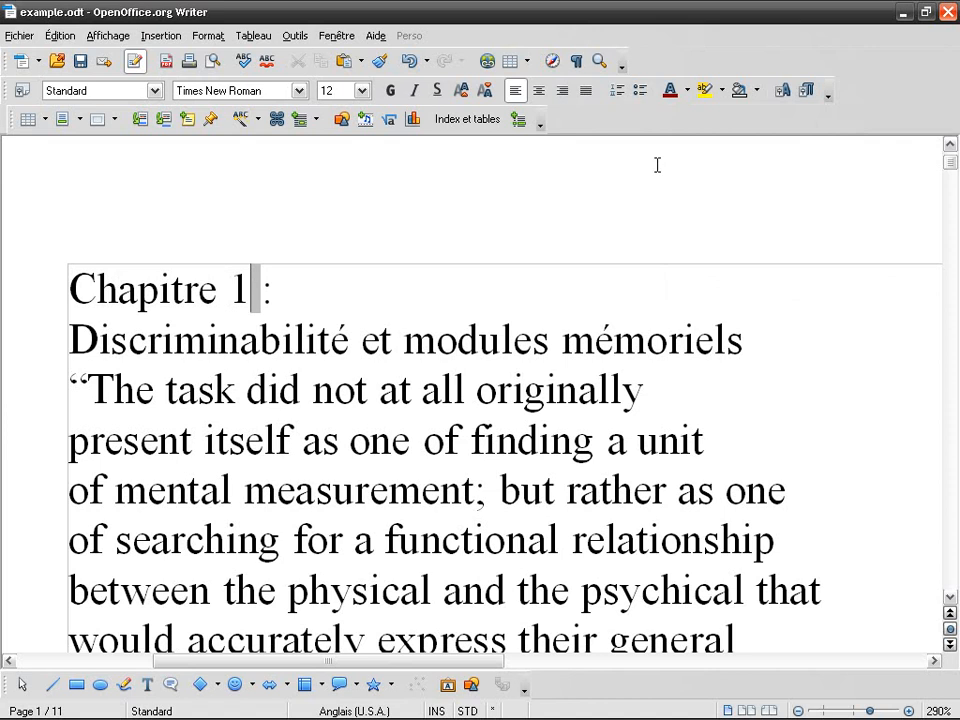
{"action": "key", "text": "Delete"}
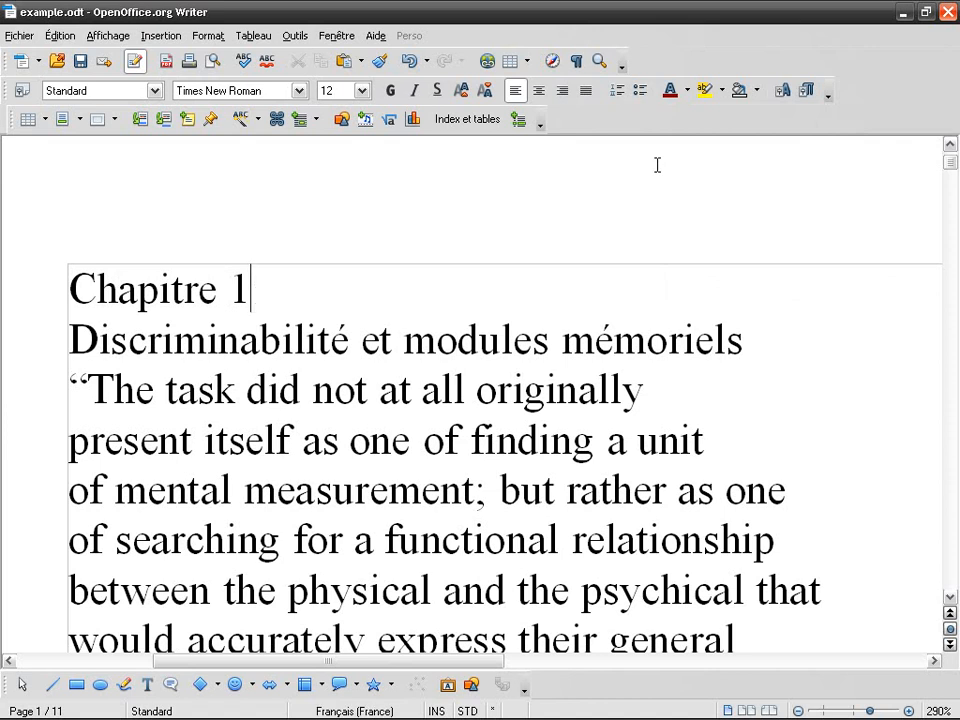
Insert a page break after "Chapitre 1" and show the non-printing characters.
{"action": "key", "text": "ctrl+s"}
{"action": "key", "text": "ctrl+Return"}
{"action": "scroll", "coordinate": [469, 351], "scroll_direction": "up", "scroll_amount": 5}
{"action": "left_click", "coordinate": [578, 64]}
{"action": "scroll", "coordinate": [441, 246], "scroll_direction": "down", "scroll_amount": 10}
{"action": "scroll", "coordinate": [441, 259], "scroll_direction": "down", "scroll_amount": 6}
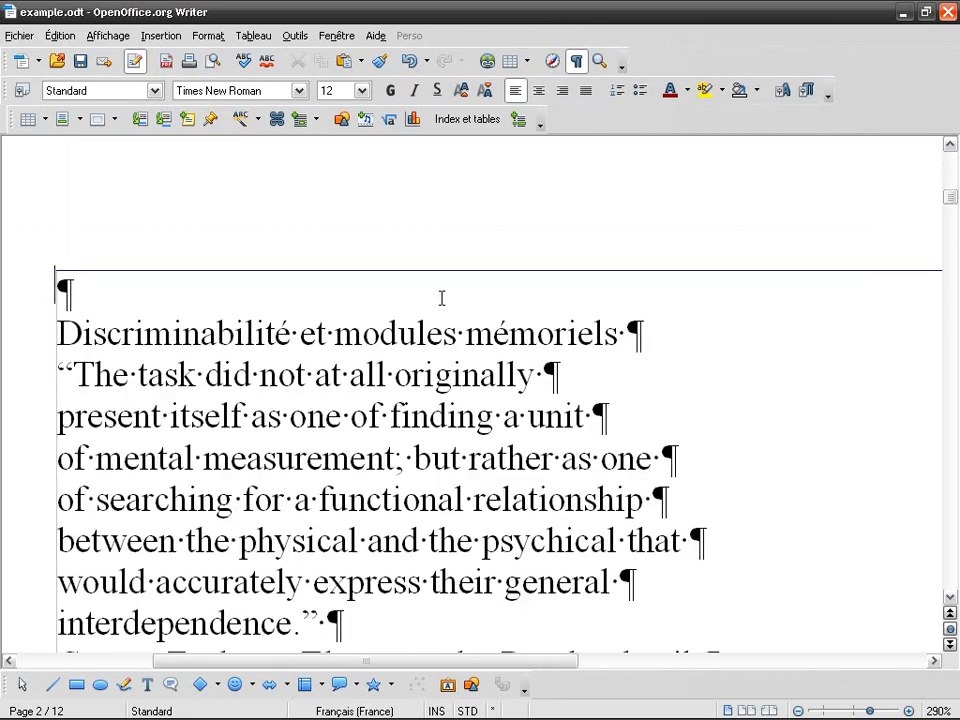
Examine the end of page 1 and the start of page 2 around the page break.
{"action": "scroll", "coordinate": [441, 299], "scroll_direction": "down", "scroll_amount": 3, "text": "ctrl"}
{"action": "scroll", "coordinate": [429, 328], "scroll_direction": "up", "scroll_amount": 5}
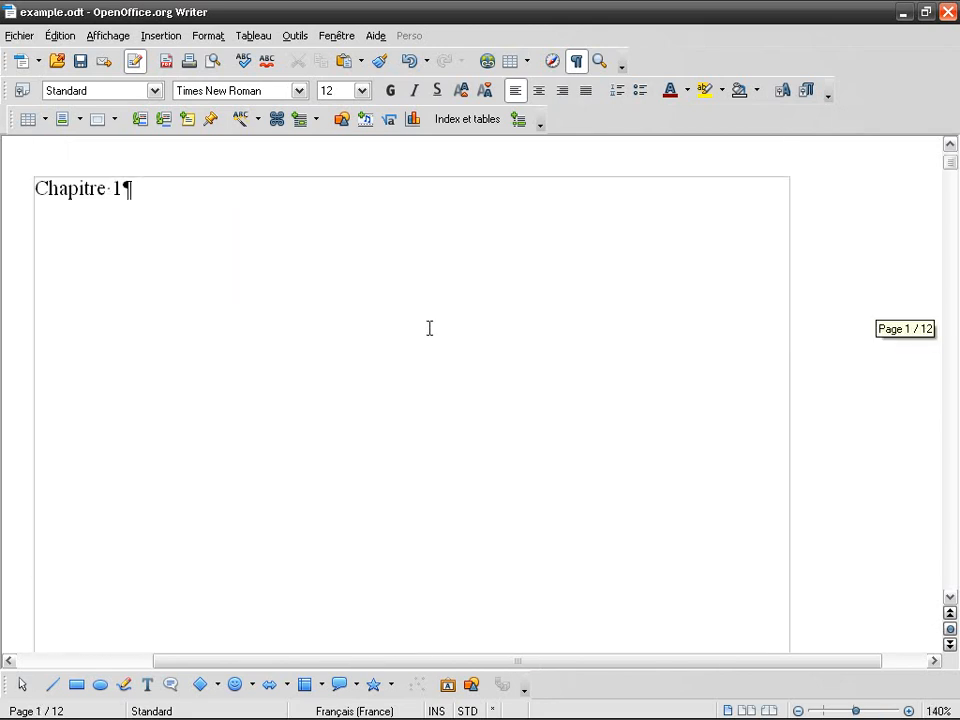
{"action": "scroll", "coordinate": [429, 328], "scroll_direction": "up", "scroll_amount": 2}
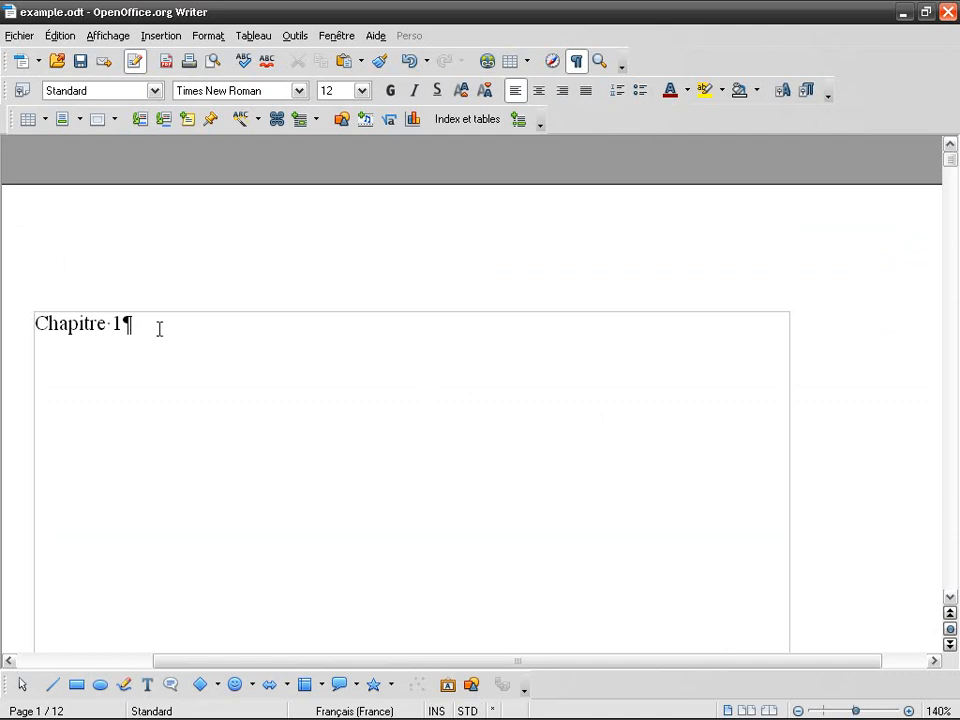
{"action": "scroll", "coordinate": [176, 388], "scroll_direction": "down", "scroll_amount": 3}
{"action": "scroll", "coordinate": [176, 388], "scroll_direction": "up", "scroll_amount": 3}
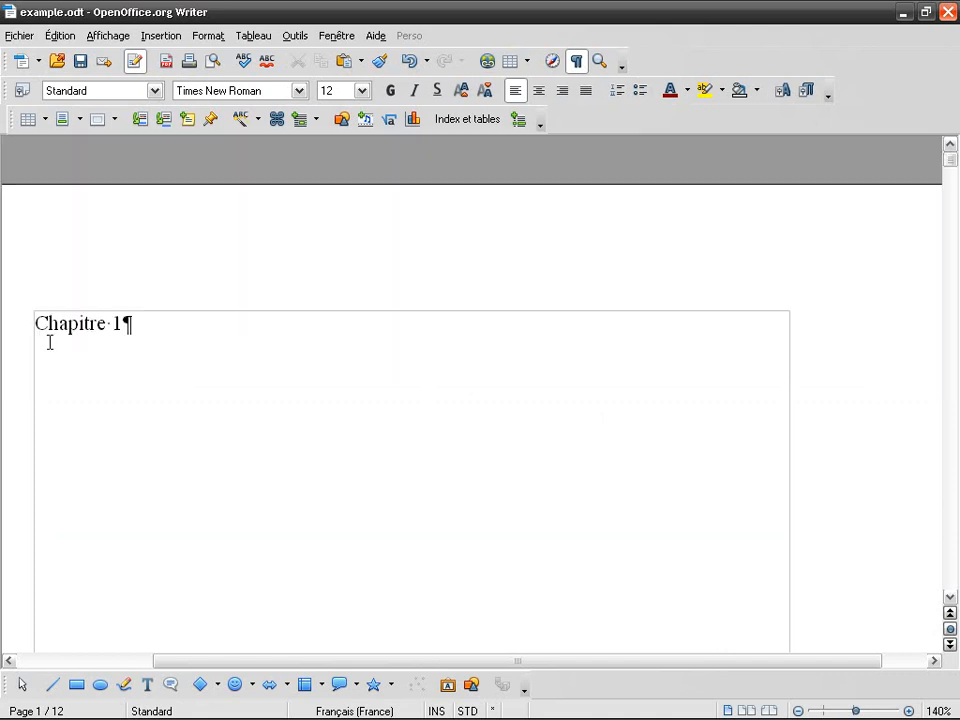
{"action": "scroll", "coordinate": [147, 353], "scroll_direction": "down", "scroll_amount": 20}
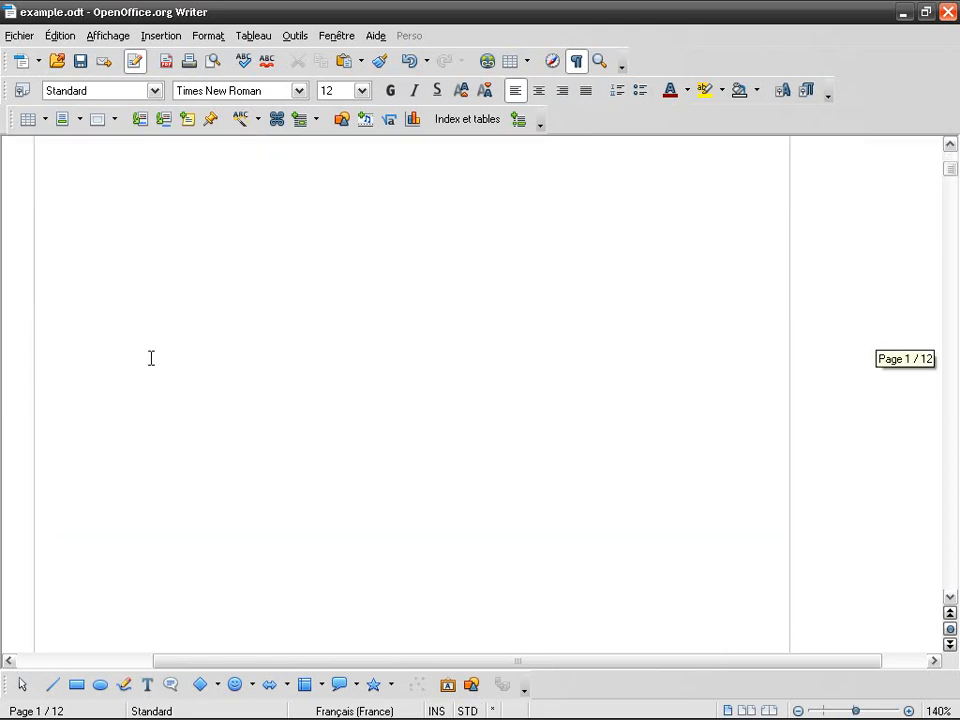
Undo the page break after "Chapitre 1" and hide the non-printing characters.
{"action": "scroll", "coordinate": [151, 358], "scroll_direction": "up", "scroll_amount": 20}
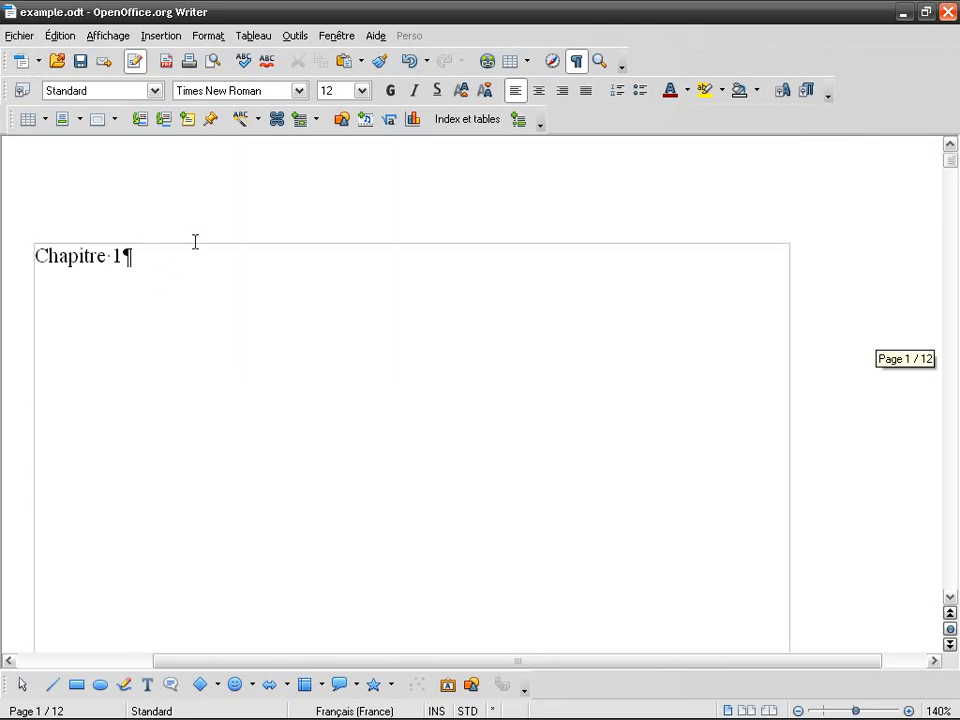
{"action": "left_click", "coordinate": [408, 61]}
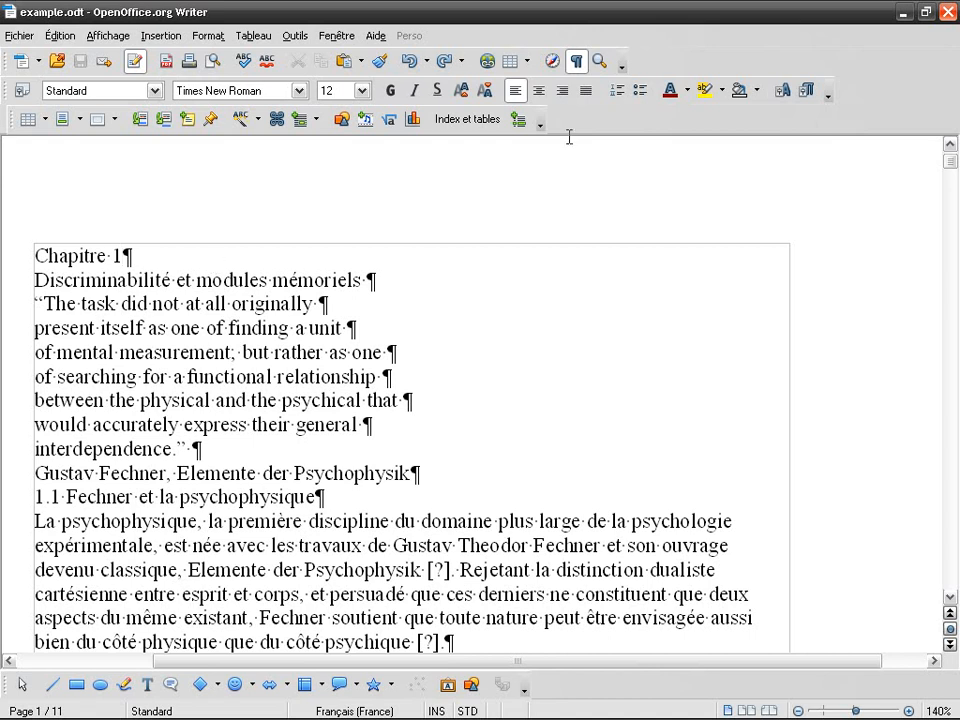
{"action": "left_click", "coordinate": [577, 64]}
{"action": "left_click", "coordinate": [577, 64]}
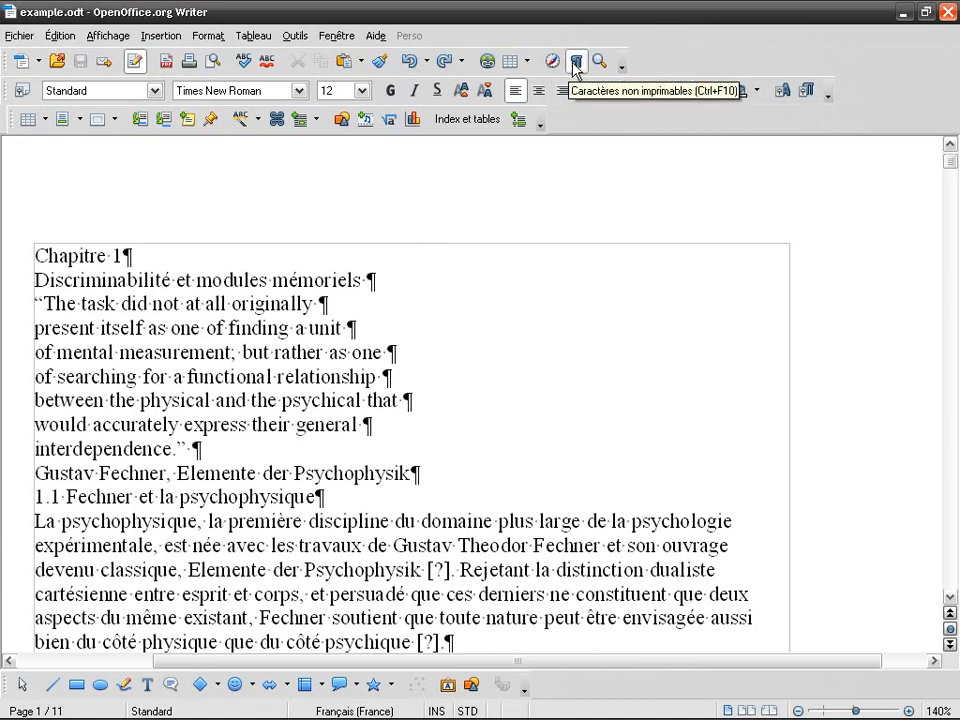
{"action": "left_click", "coordinate": [577, 63]}
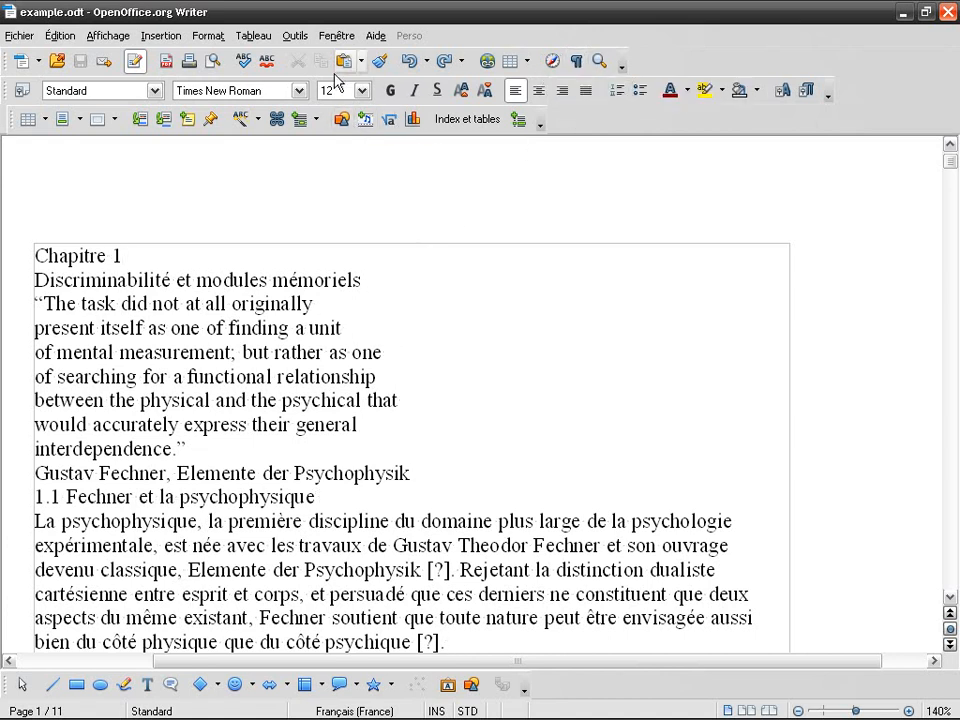
Review the Writer formatting aids options (Aides au formatage) for displayed characters and the direct cursor.
{"action": "left_click", "coordinate": [295, 37]}
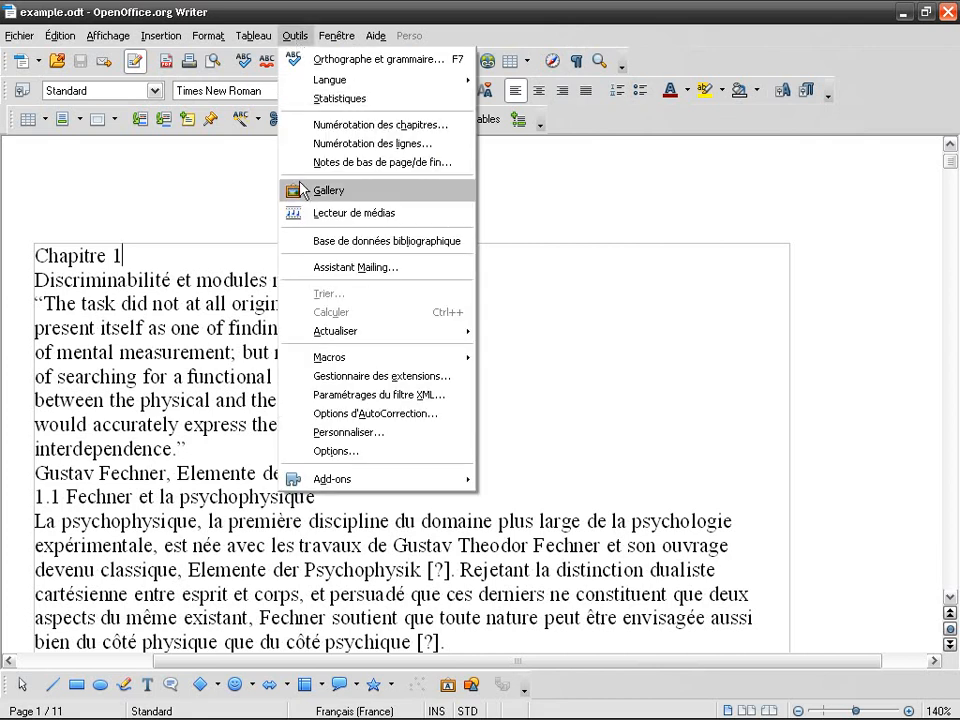
{"action": "left_click", "coordinate": [335, 451]}
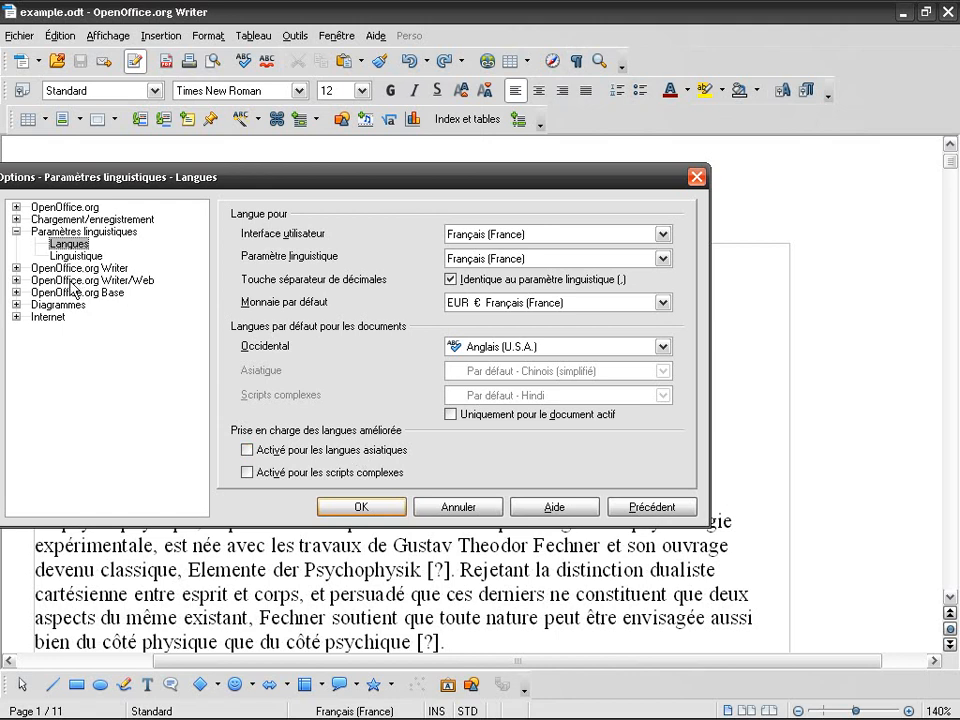
{"action": "left_click", "coordinate": [104, 269]}
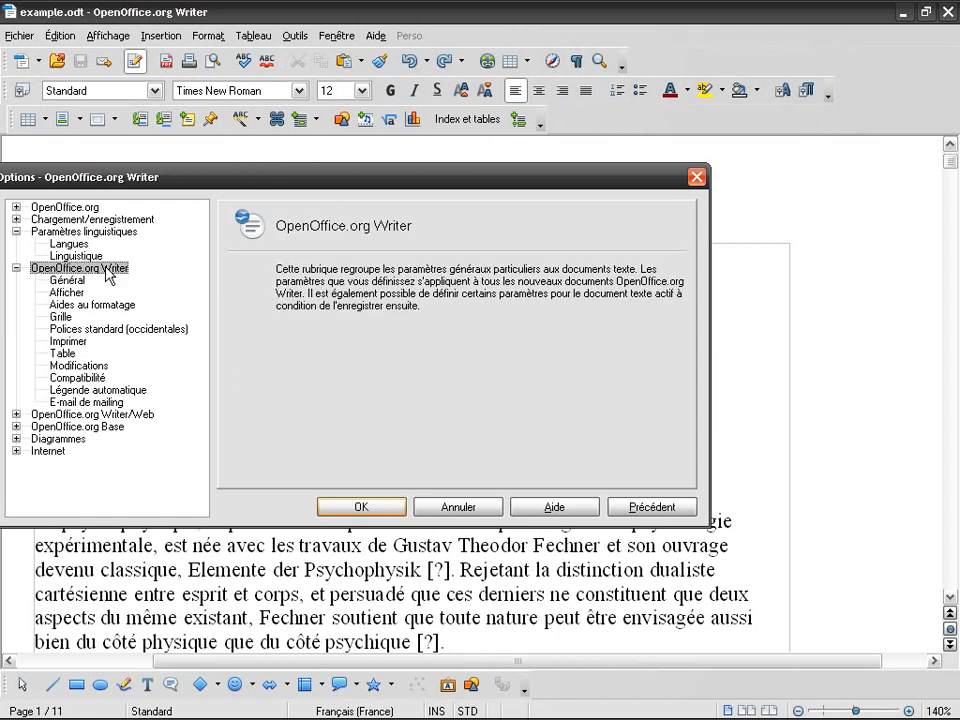
{"action": "left_click", "coordinate": [110, 305]}
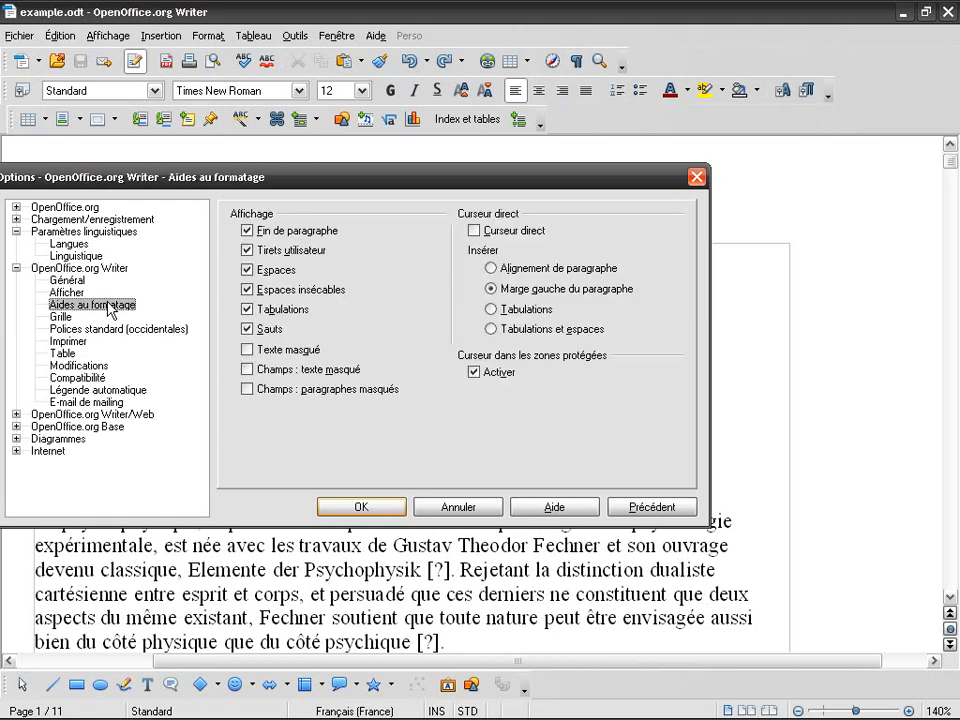
{"action": "left_click_drag", "start_coordinate": [317, 180], "coordinate": [283, 287]}
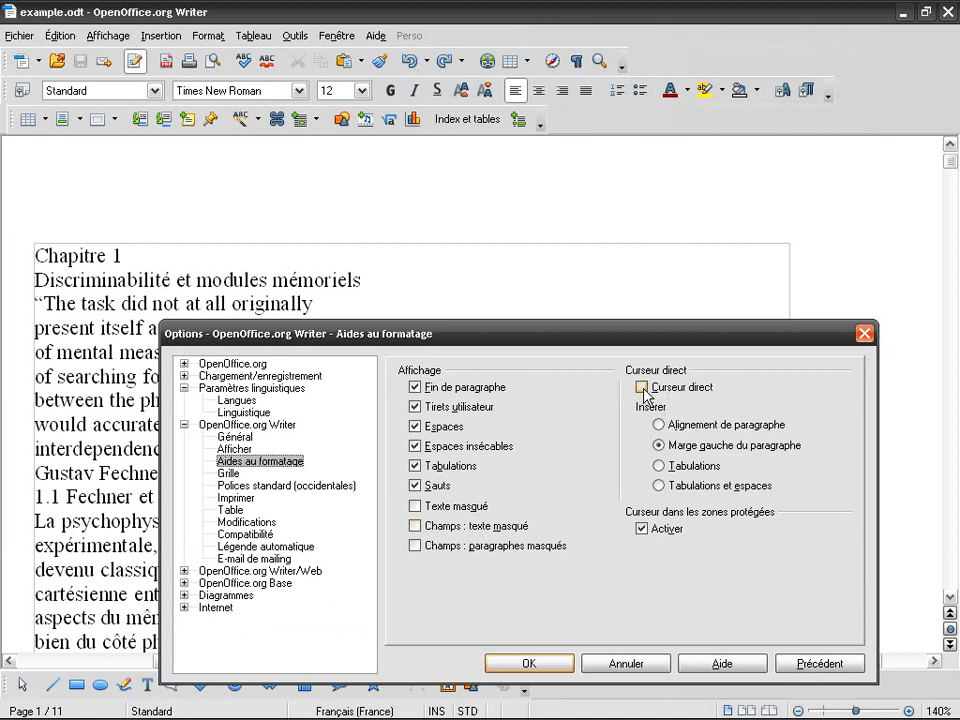
{"action": "left_click_drag", "start_coordinate": [715, 334], "coordinate": [727, 330]}
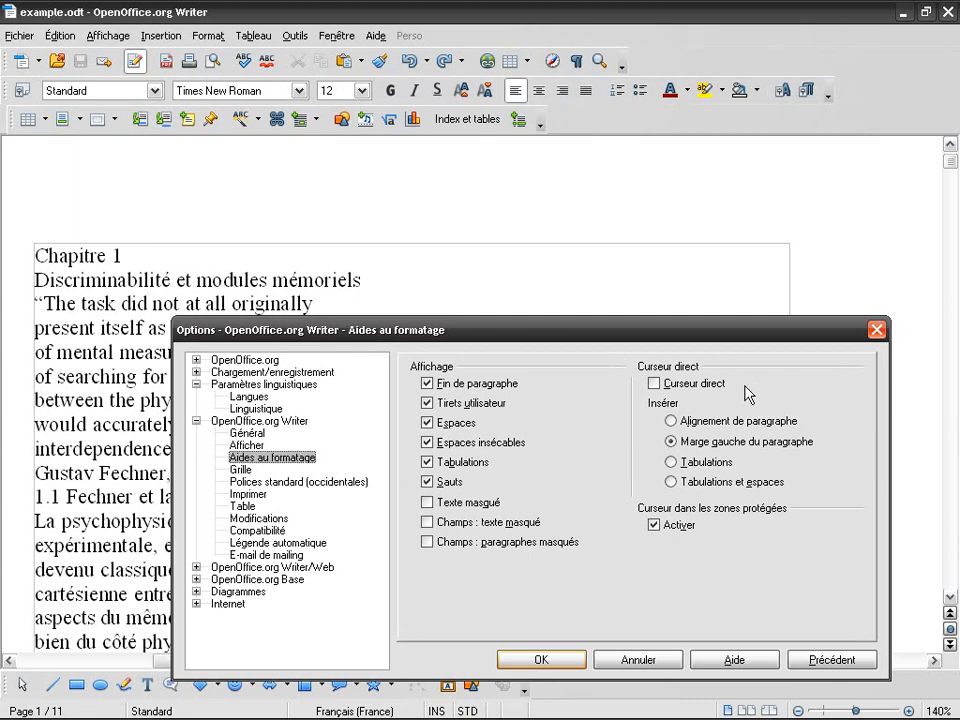
{"action": "left_click", "coordinate": [572, 664]}
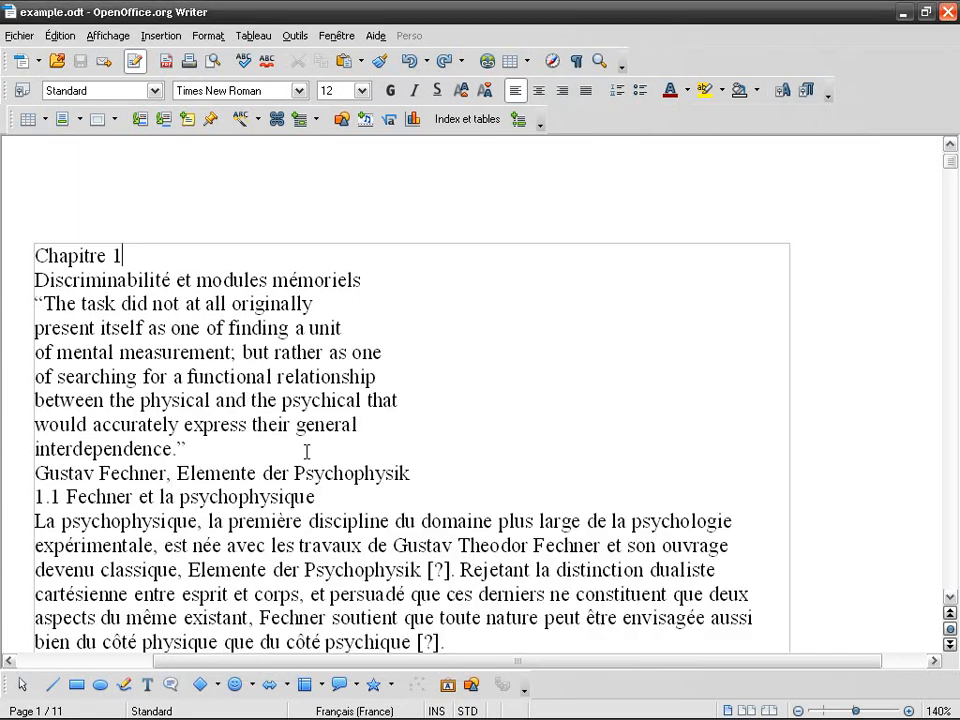
Add empty paragraphs at the document's end, show the non-printing characters and write "kklj lkjlkjkjlj lj j;lj;lj j" below them.
{"action": "key", "text": "ctrl+End"}
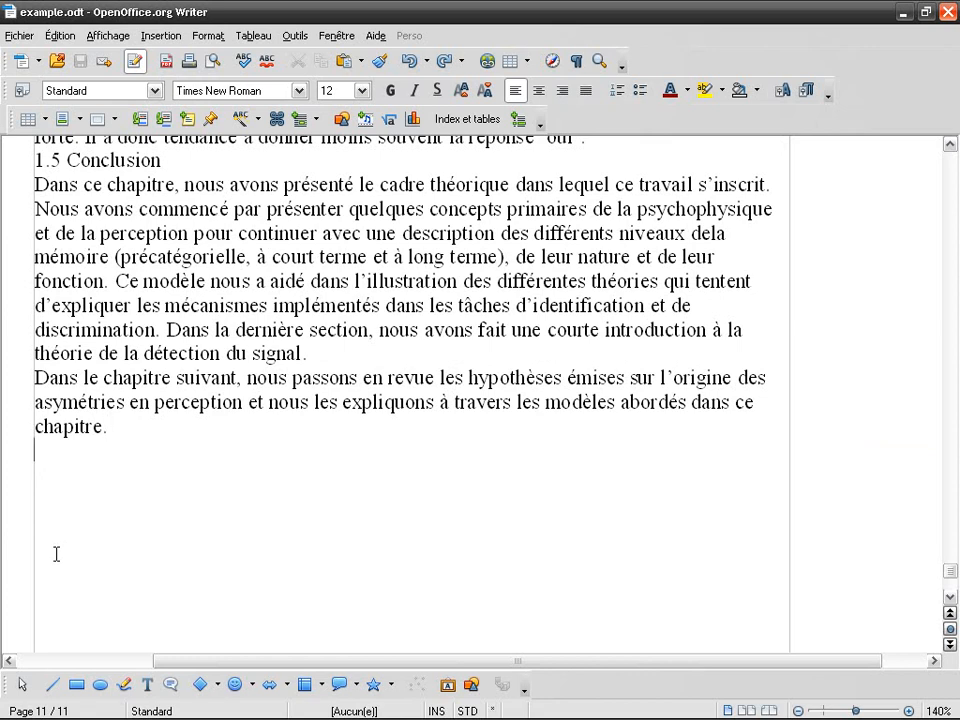
{"action": "key", "text": "Return"}
{"action": "key", "text": "Return"}
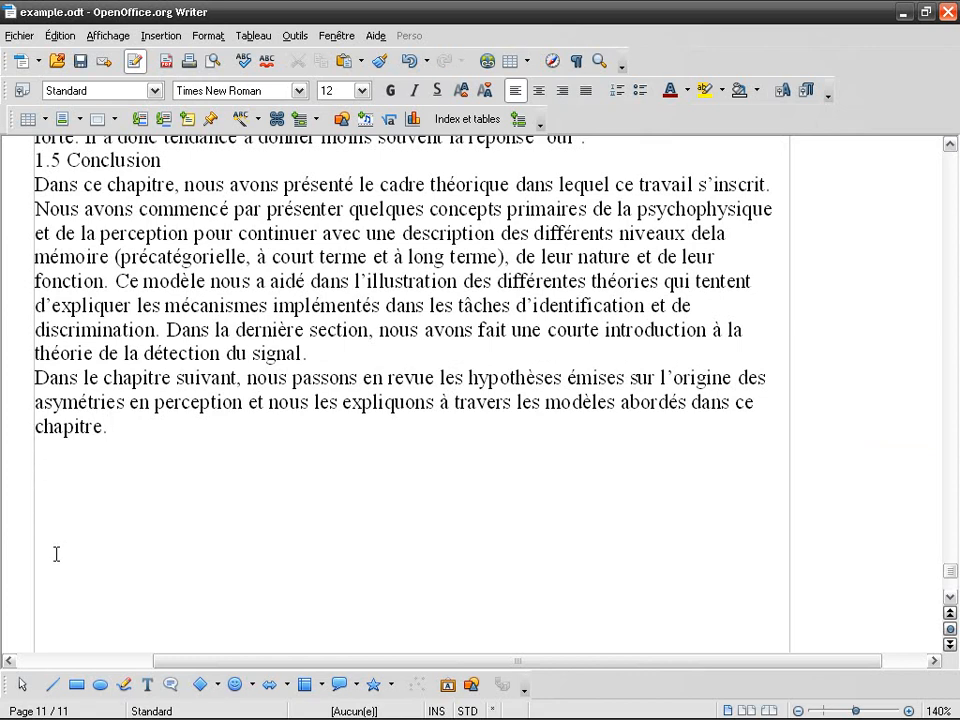
{"action": "left_click", "coordinate": [576, 61]}
{"action": "key", "text": "Return"}
{"action": "type", "text": "kklj lkjlkjklj lj j;lj;lj j"}
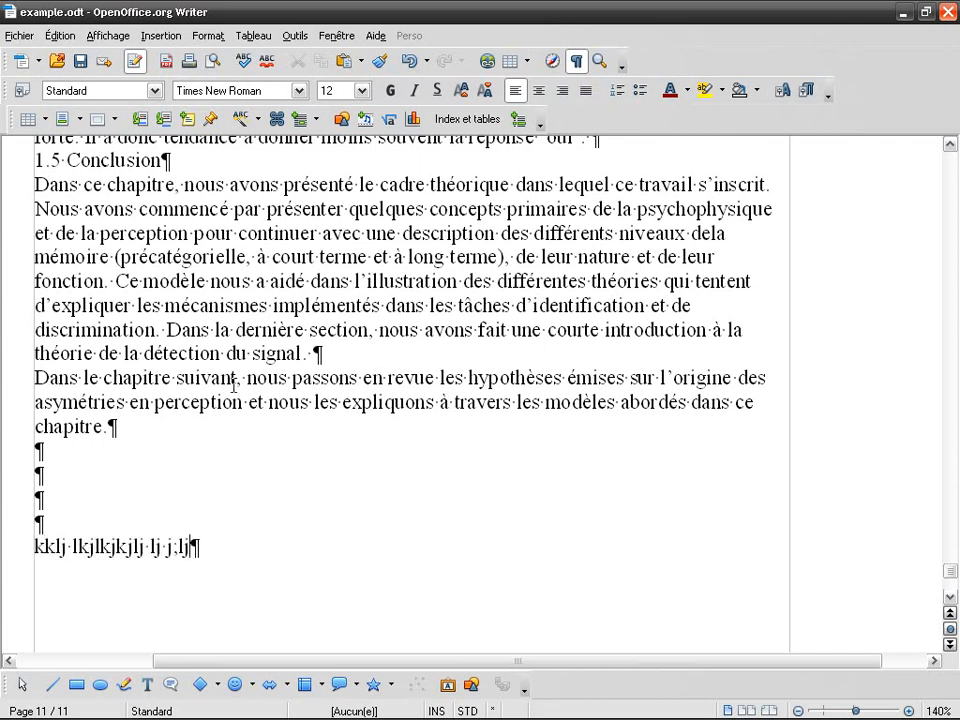
Delete the filler line with the empty paragraphs above it and hide the non-printing characters.
{"action": "key", "text": "shift+Up"}
{"action": "key", "text": "shift+Up"}
{"action": "key", "text": "shift+Up"}
{"action": "key", "text": "shift+Up"}
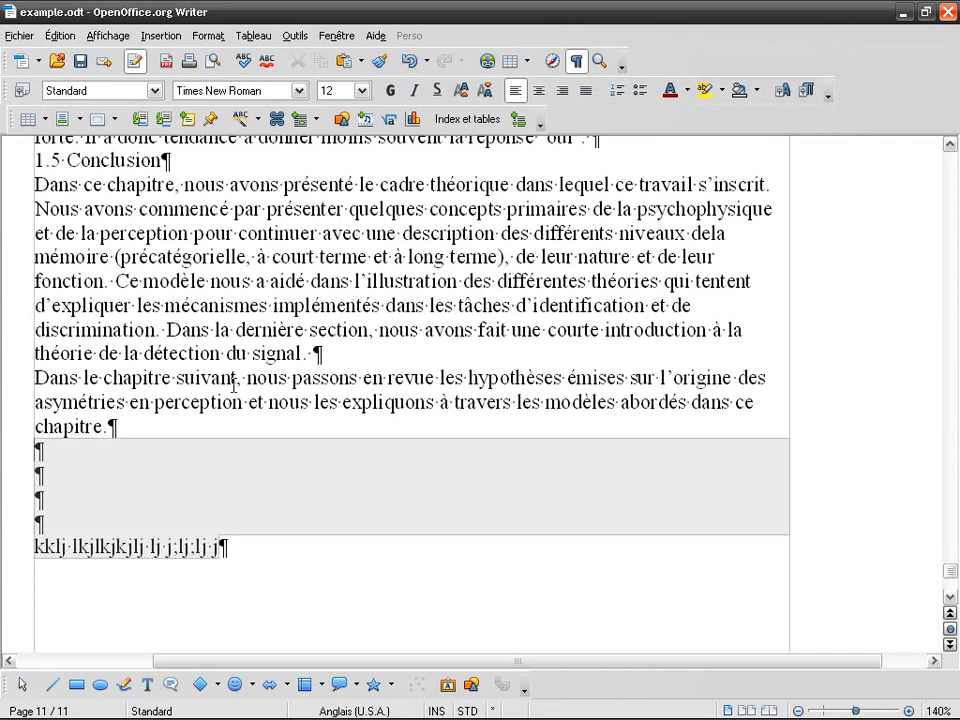
{"action": "key", "text": "shift+Up"}
{"action": "key", "text": "Delete"}
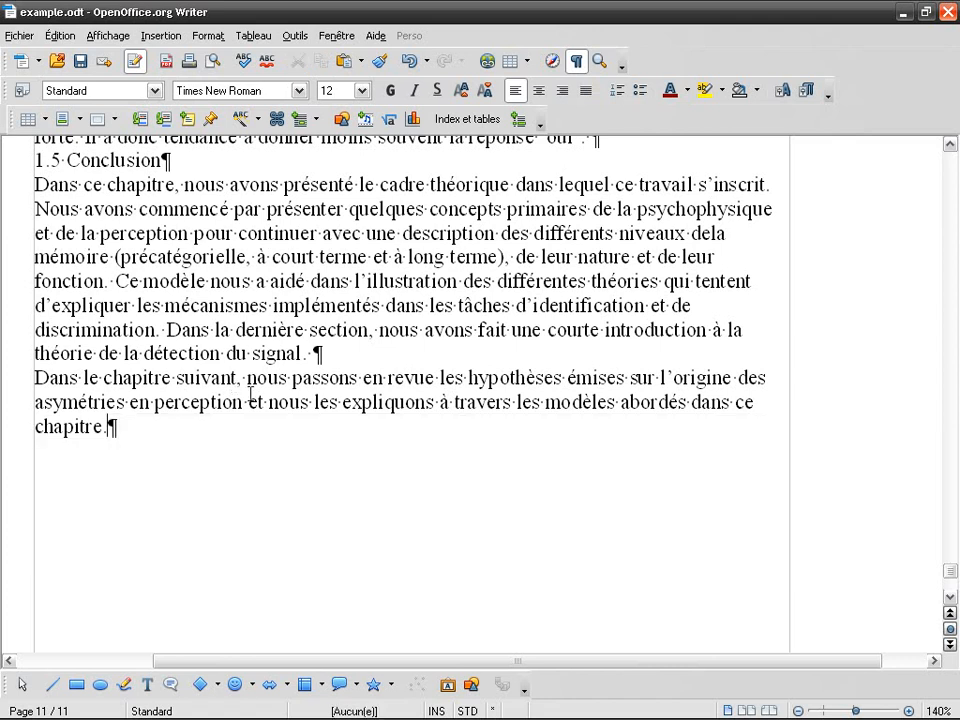
{"action": "left_click", "coordinate": [576, 61]}
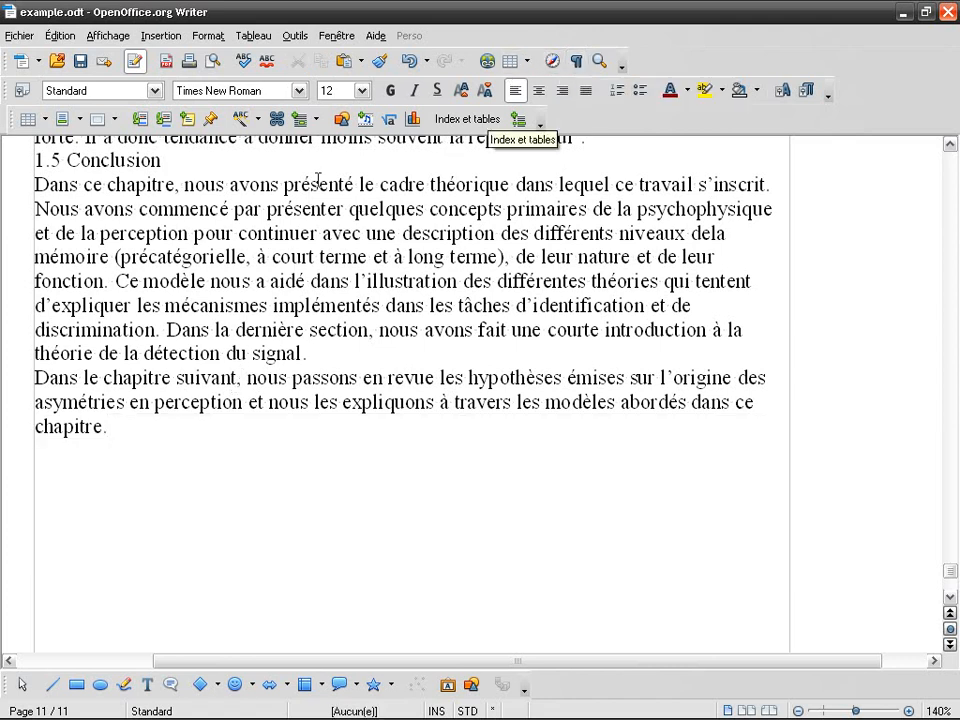
Enable the direct cursor (Curseur direct) in the formatting aids options, with insertion by paragraph alignment (Alignement de paragraphe).
{"action": "left_click", "coordinate": [298, 36]}
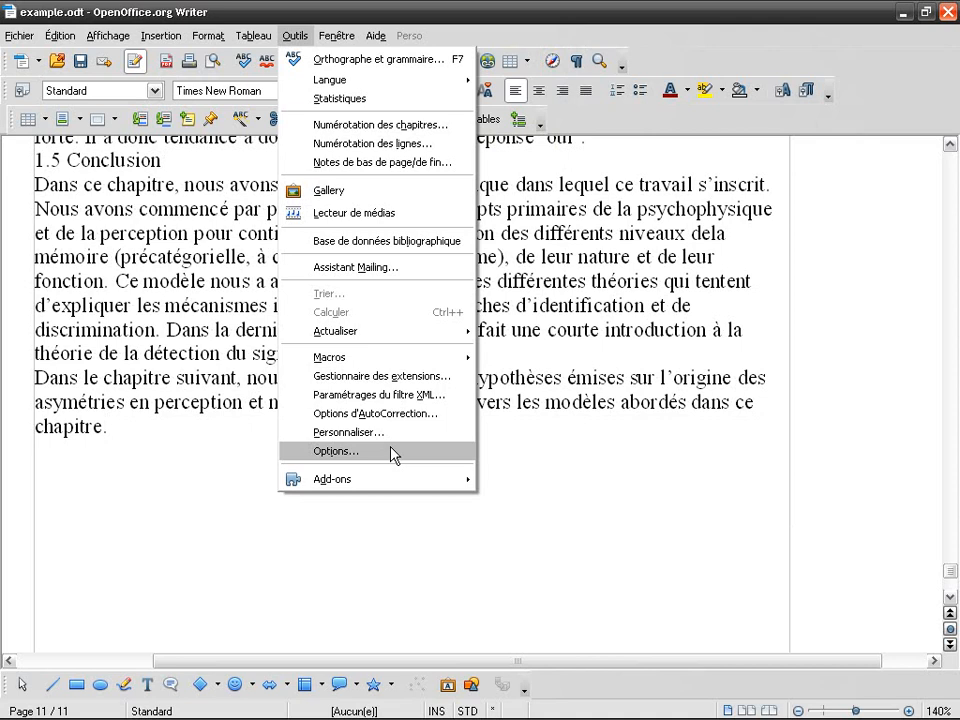
{"action": "left_click", "coordinate": [336, 451]}
{"action": "left_click_drag", "start_coordinate": [660, 333], "coordinate": [553, 174]}
{"action": "left_click", "coordinate": [596, 226]}
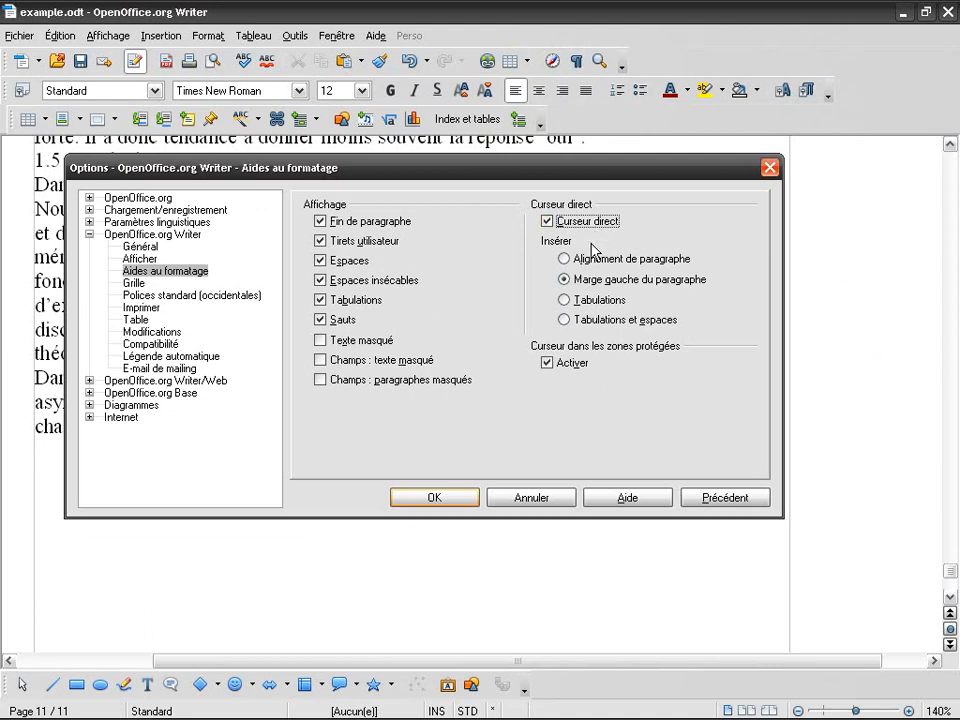
{"action": "left_click", "coordinate": [597, 261]}
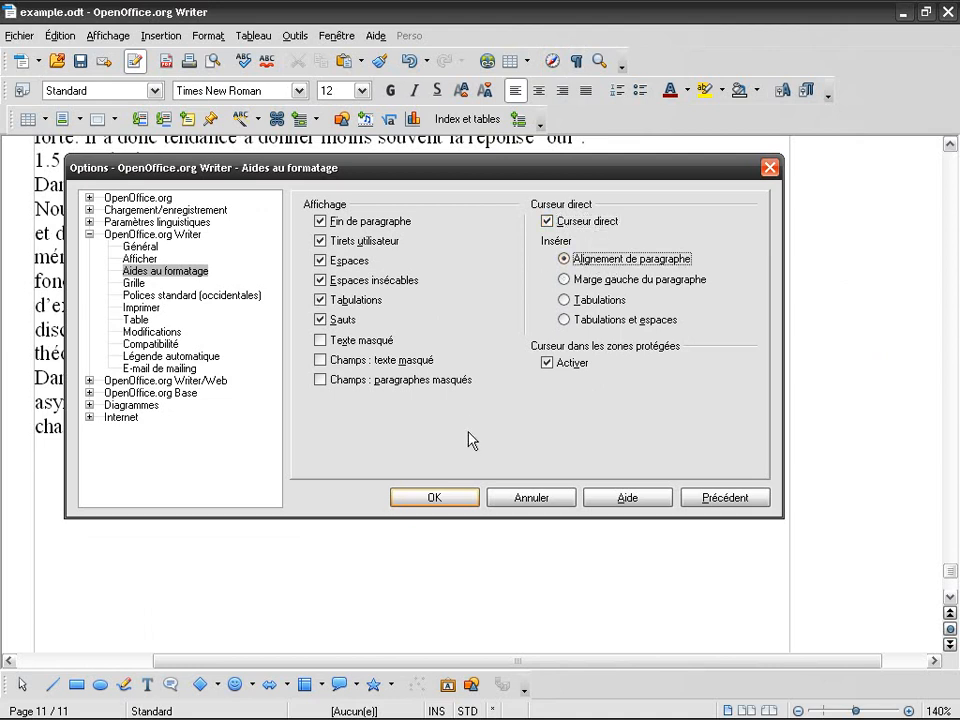
{"action": "left_click", "coordinate": [445, 500]}
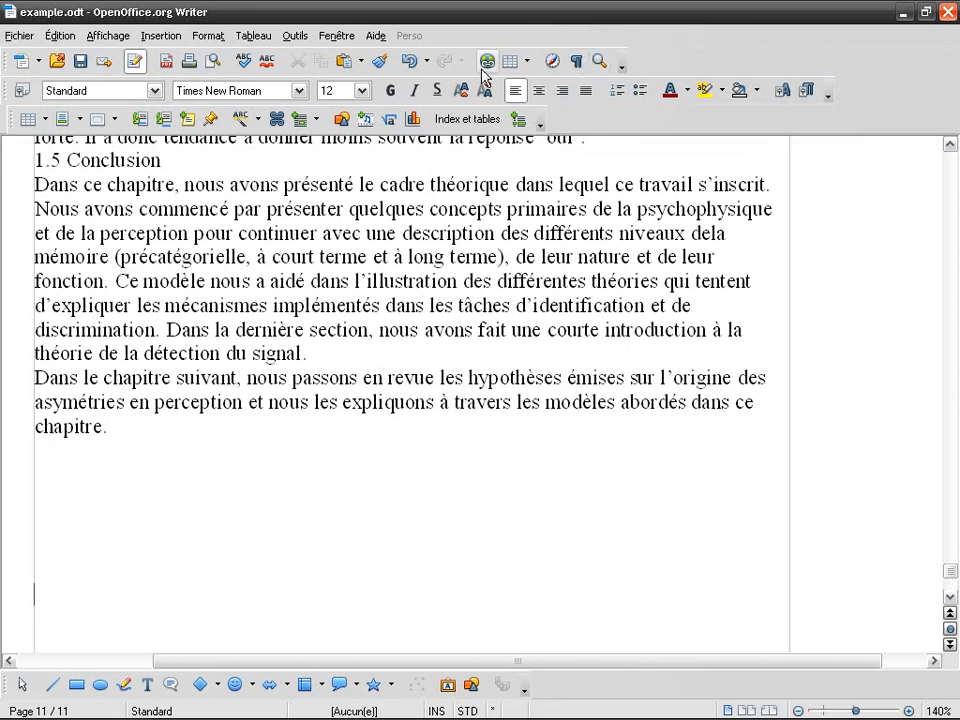
Show the non-printing characters and write "khkjhh kjhk hk hk hkl hlkh kh kl" with the direct cursor, seven lines below the last paragraph at the left margin.
{"action": "left_click", "coordinate": [576, 61]}
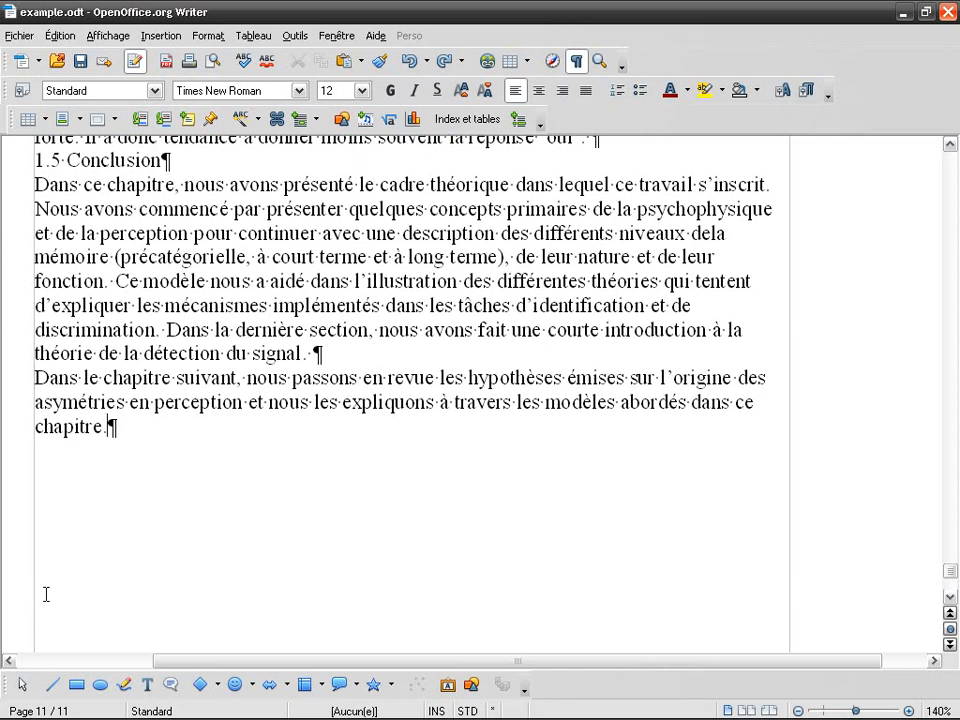
{"action": "left_click", "coordinate": [41, 595]}
{"action": "type", "text": "khkjhh kjhk hk hk hkl hlkh kh kl"}
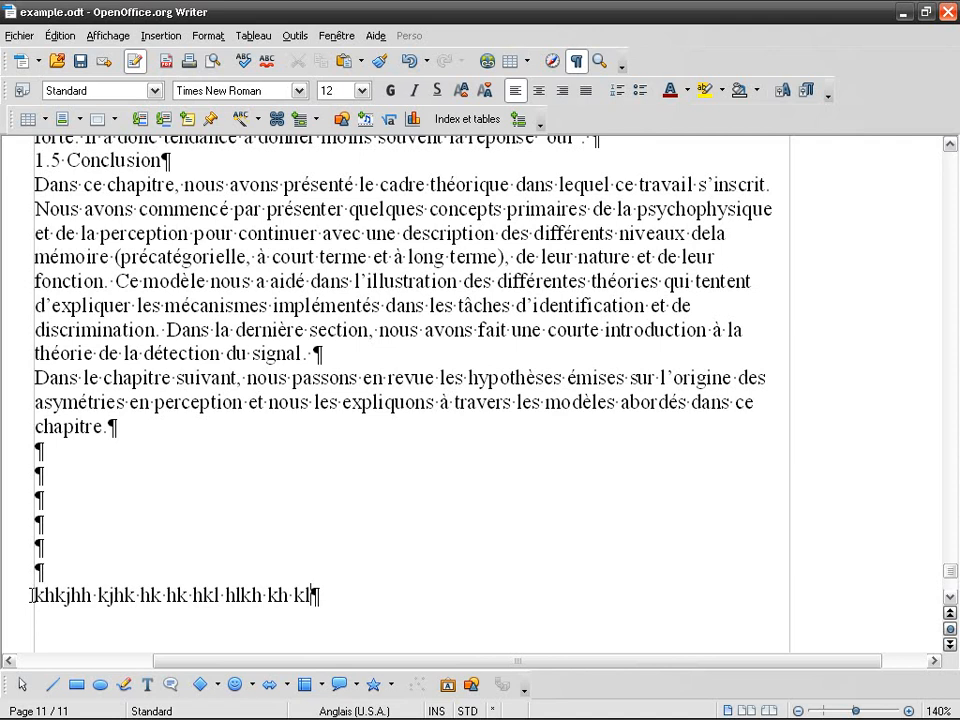
Set the direct cursor's insertion mode to the paragraph's left margin (Marge gauche du paragraphe).
{"action": "left_click", "coordinate": [295, 35]}
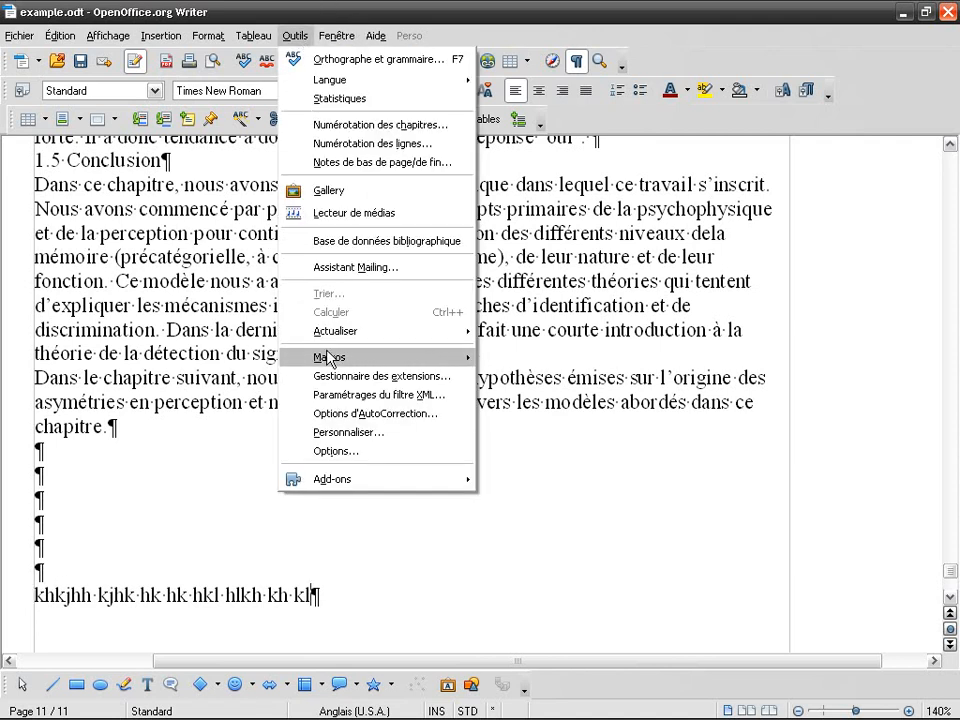
{"action": "left_click", "coordinate": [334, 451]}
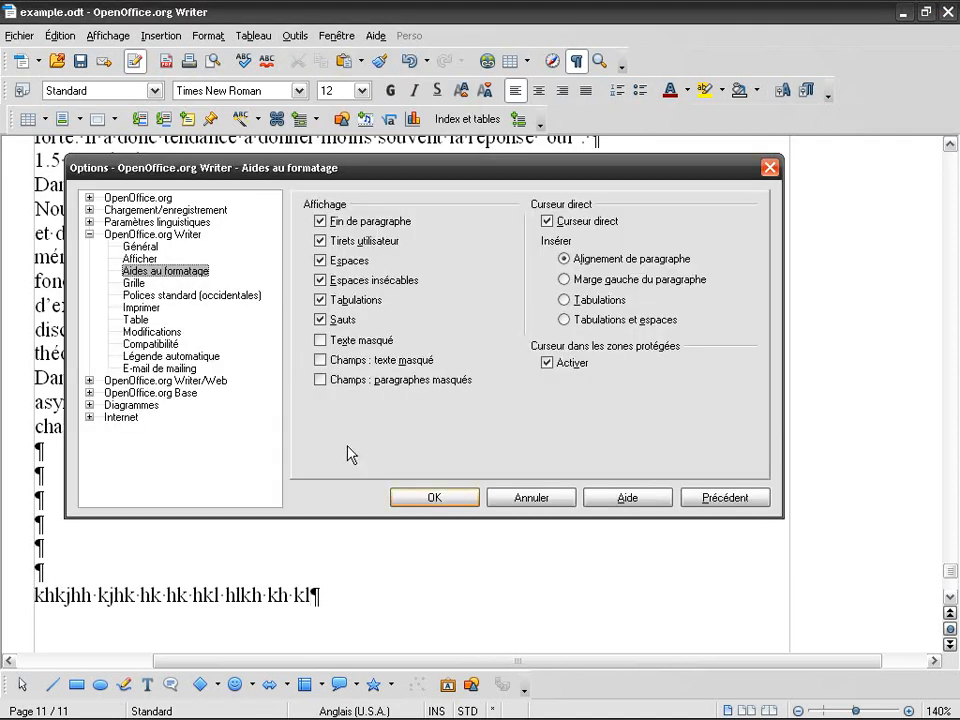
{"action": "left_click", "coordinate": [648, 264]}
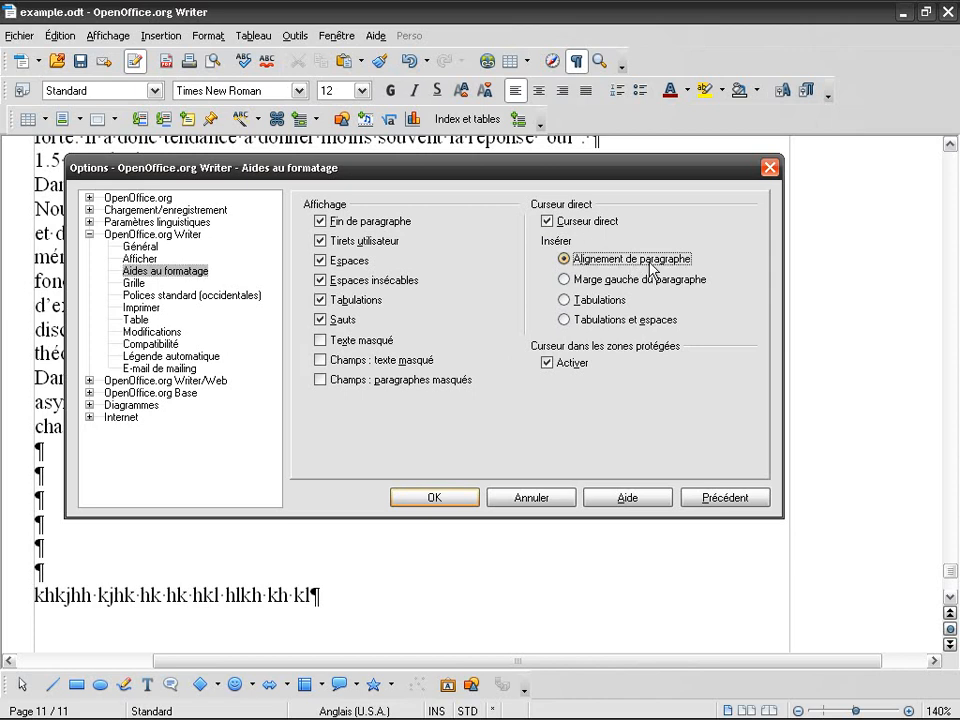
{"action": "left_click", "coordinate": [655, 285]}
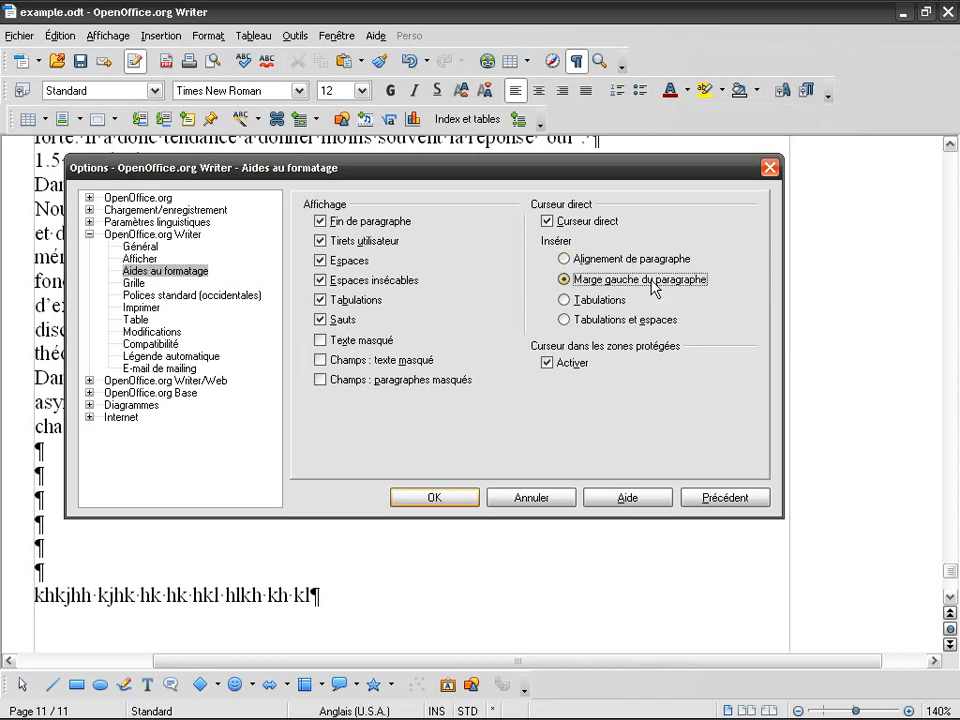
{"action": "left_click", "coordinate": [435, 497]}
With the direct cursor, write "jk jklj l;kj ;lj ;lkj;lkj ;lkj ;lj kjuyuiyuiyui yuio" mid-line, five lines below the previous filler line.
{"action": "scroll", "coordinate": [241, 340], "scroll_direction": "down", "scroll_amount": 3}
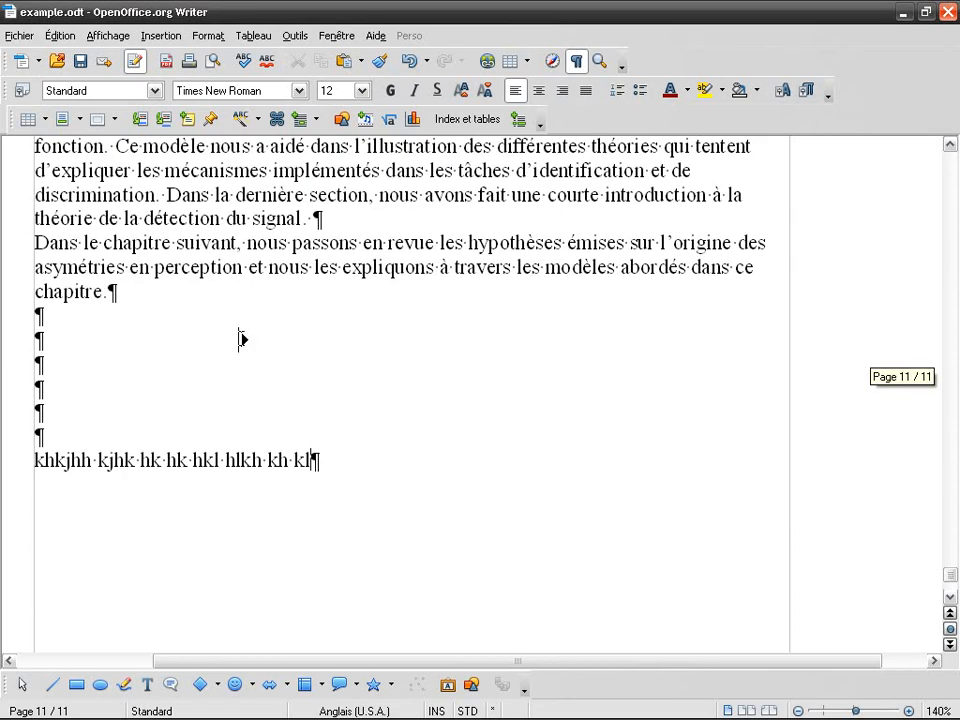
{"action": "scroll", "coordinate": [70, 330], "scroll_direction": "down", "scroll_amount": 1}
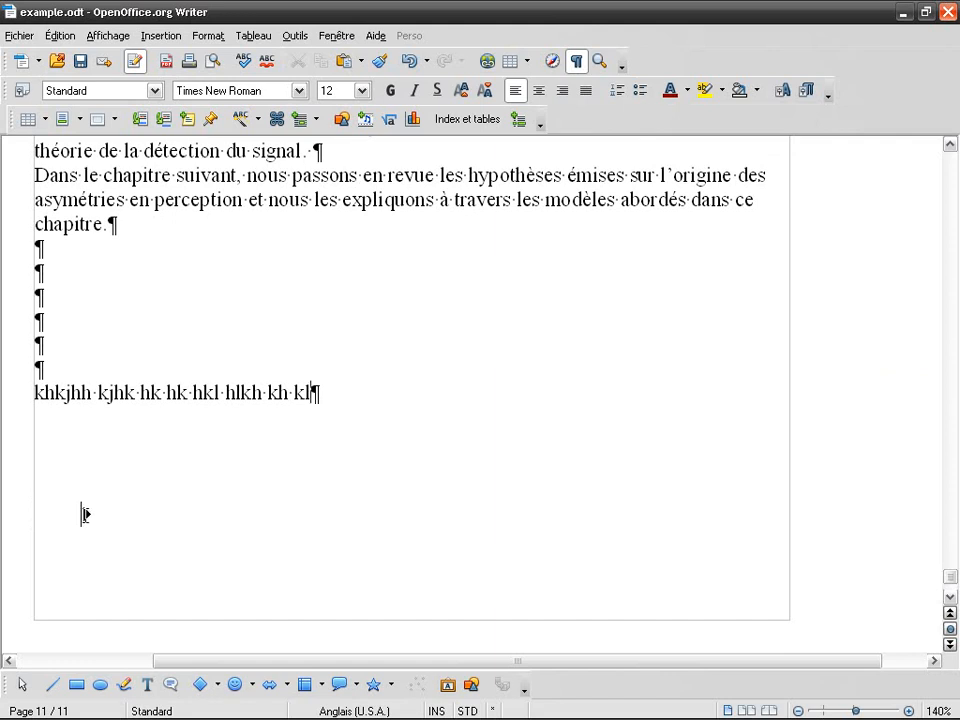
{"action": "left_click", "coordinate": [347, 514]}
{"action": "type", "text": "jk jklj l;kj ;l"}
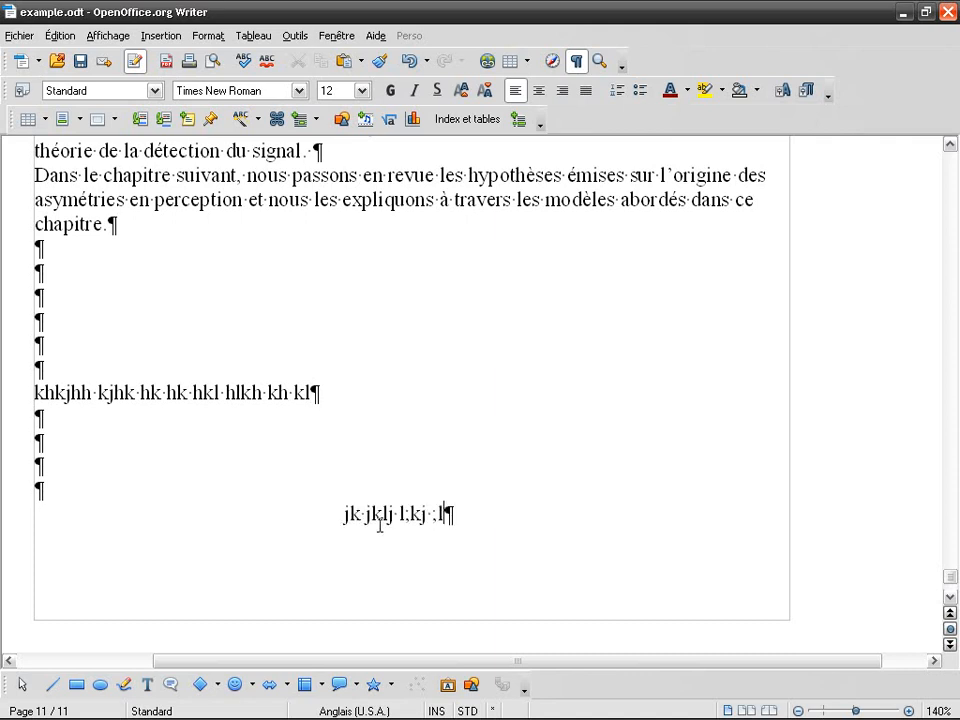
{"action": "type", "text": "j ;lkj;lkj ;lkj ;lj  kjuyuiyuiyui yuio"}
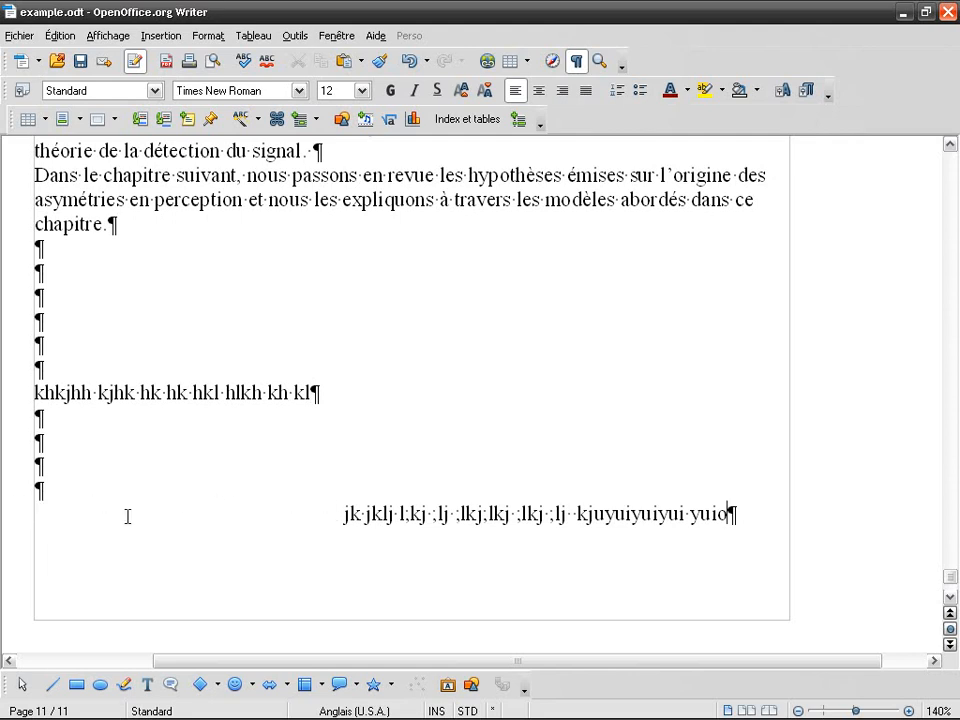
Check the indent before the text in the new filler line's paragraph settings, leaving them without changes.
{"action": "left_click", "coordinate": [806, 92]}
{"action": "left_click_drag", "start_coordinate": [244, 252], "coordinate": [265, 226]}
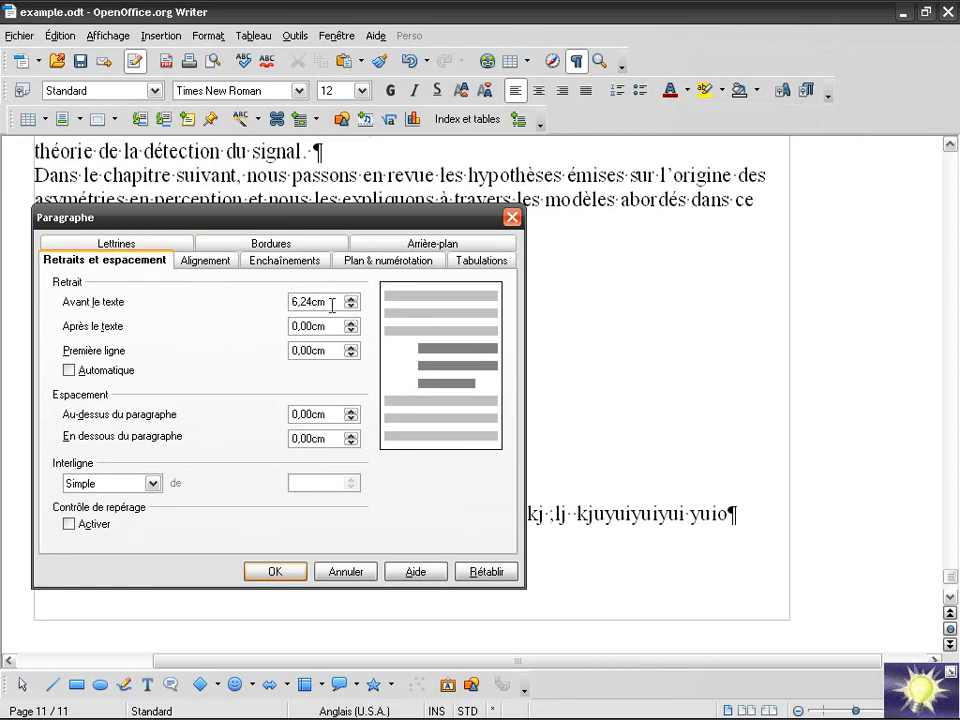
{"action": "left_click", "coordinate": [350, 572]}
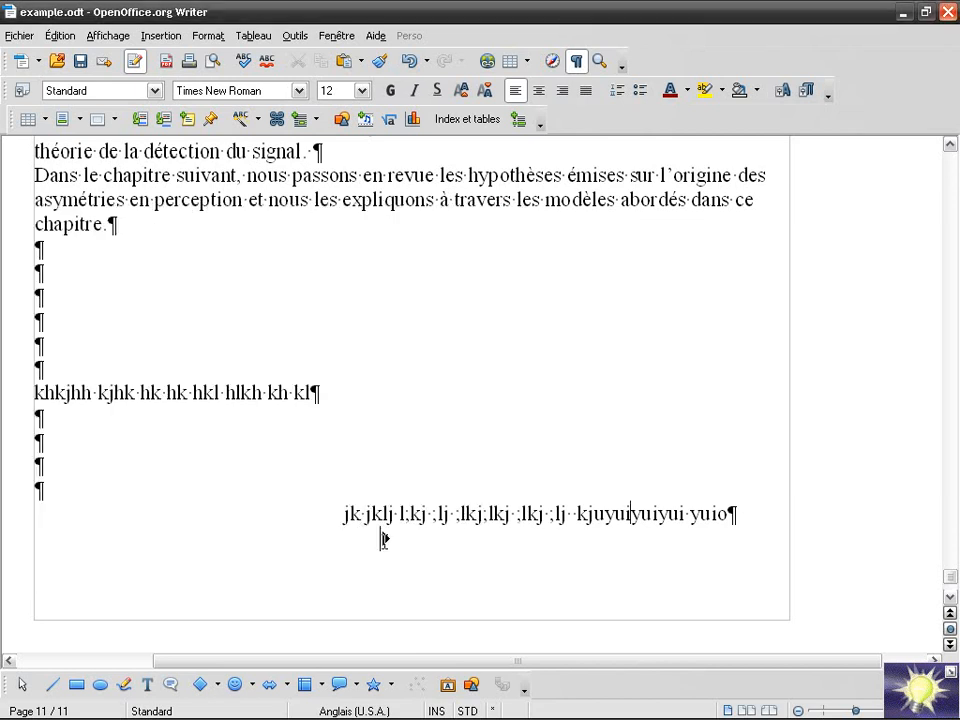
Set the direct cursor's insertion mode to tabs (Tabulations) in the formatting aids options.
{"action": "left_click", "coordinate": [295, 38]}
{"action": "left_click", "coordinate": [375, 450]}
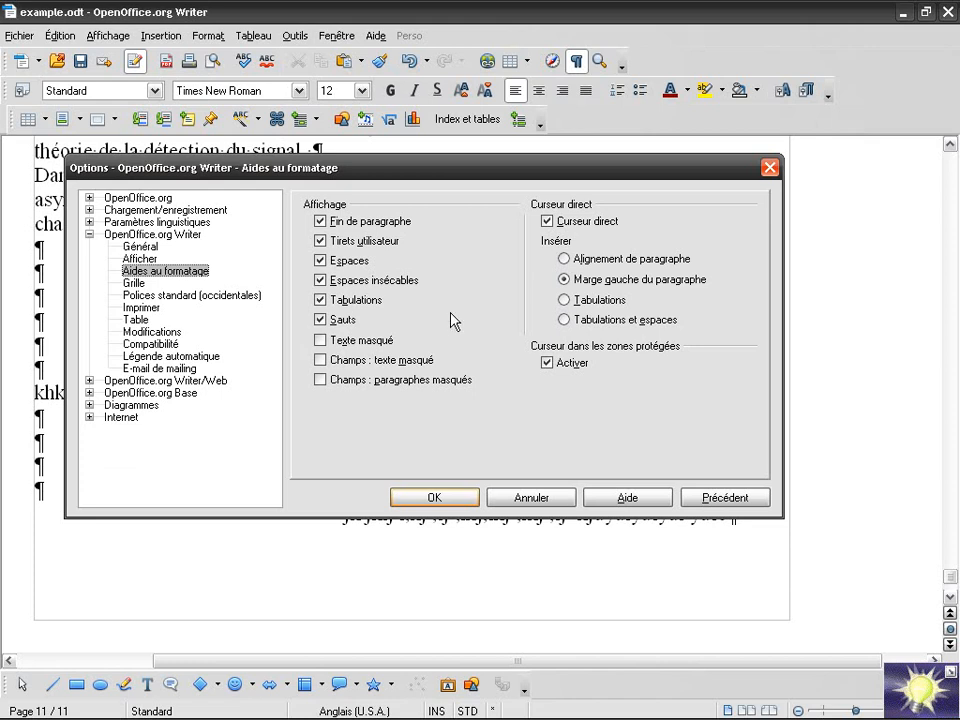
{"action": "left_click", "coordinate": [610, 302]}
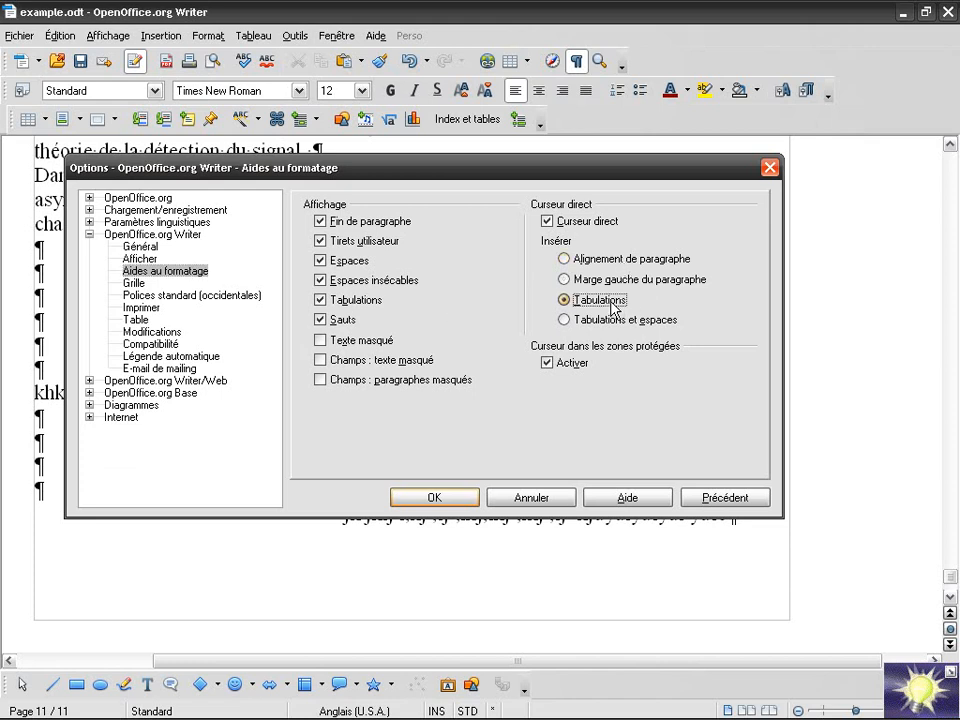
{"action": "left_click", "coordinate": [435, 499]}
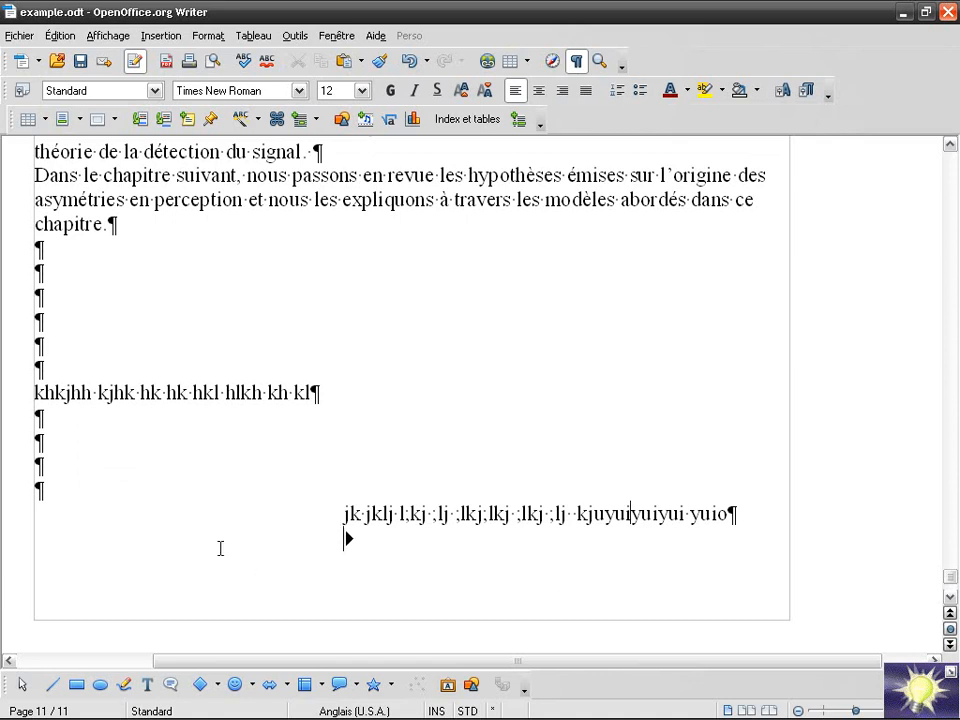
Delete the indented filler line "jk jklj l;kj" and the empty paragraphs above it, leaving one empty paragraph below the "khkjhh" line.
{"action": "scroll", "coordinate": [55, 485], "scroll_direction": "down", "scroll_amount": 2}
{"action": "scroll", "coordinate": [56, 488], "scroll_direction": "up", "scroll_amount": 2}
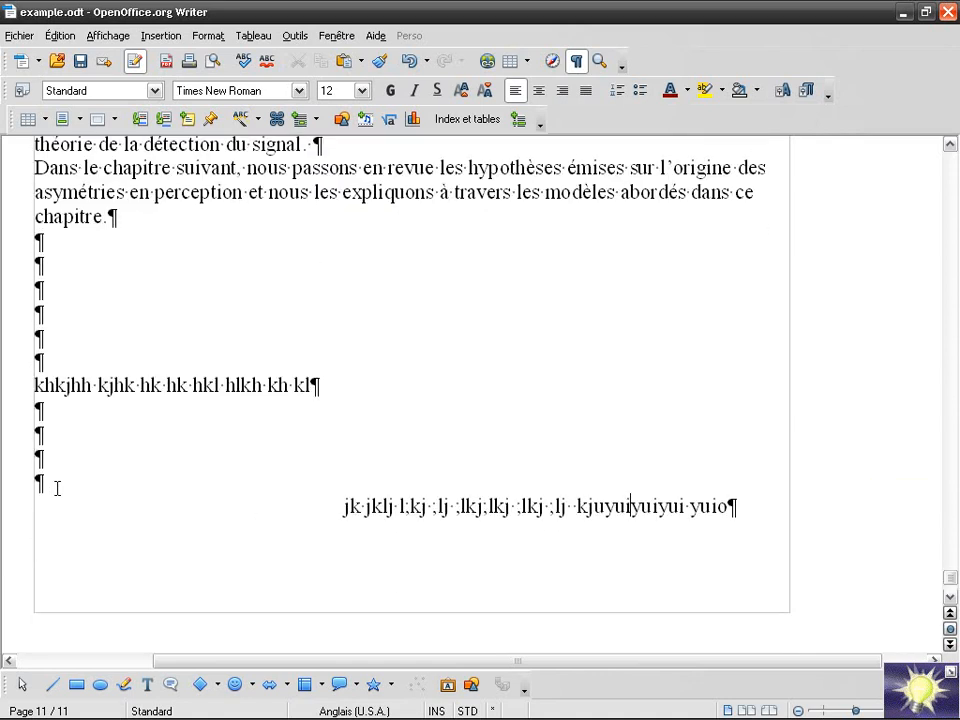
{"action": "scroll", "coordinate": [56, 488], "scroll_direction": "down", "scroll_amount": 1}
{"action": "triple_click", "coordinate": [547, 465]}
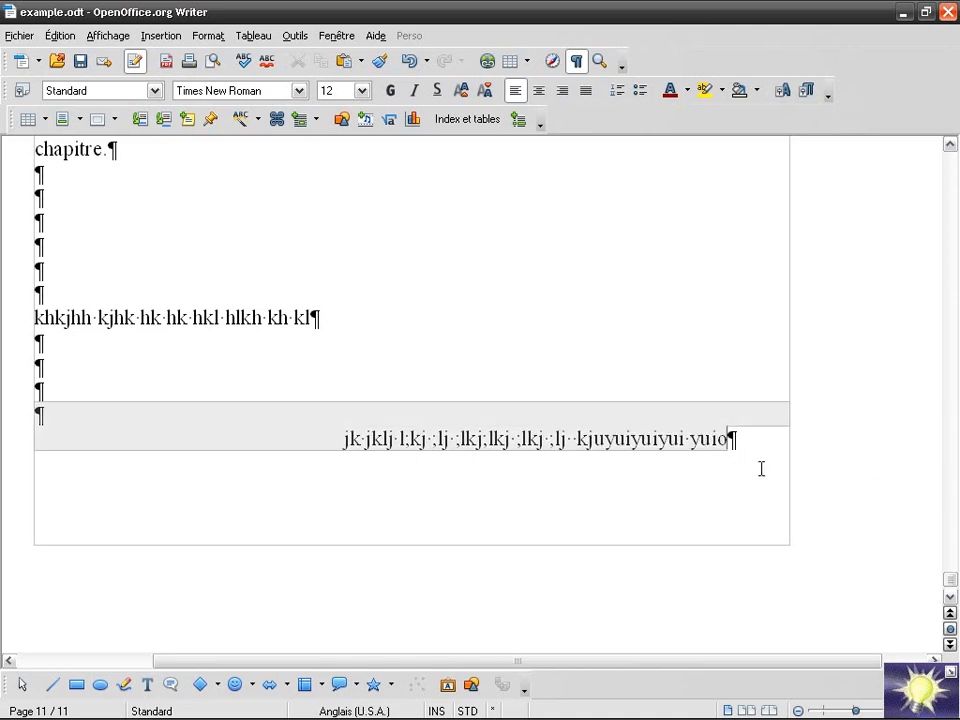
{"action": "key", "text": "BackSpace"}
{"action": "key", "text": "BackSpace"}
{"action": "key", "text": "BackSpace"}
{"action": "key", "text": "BackSpace"}
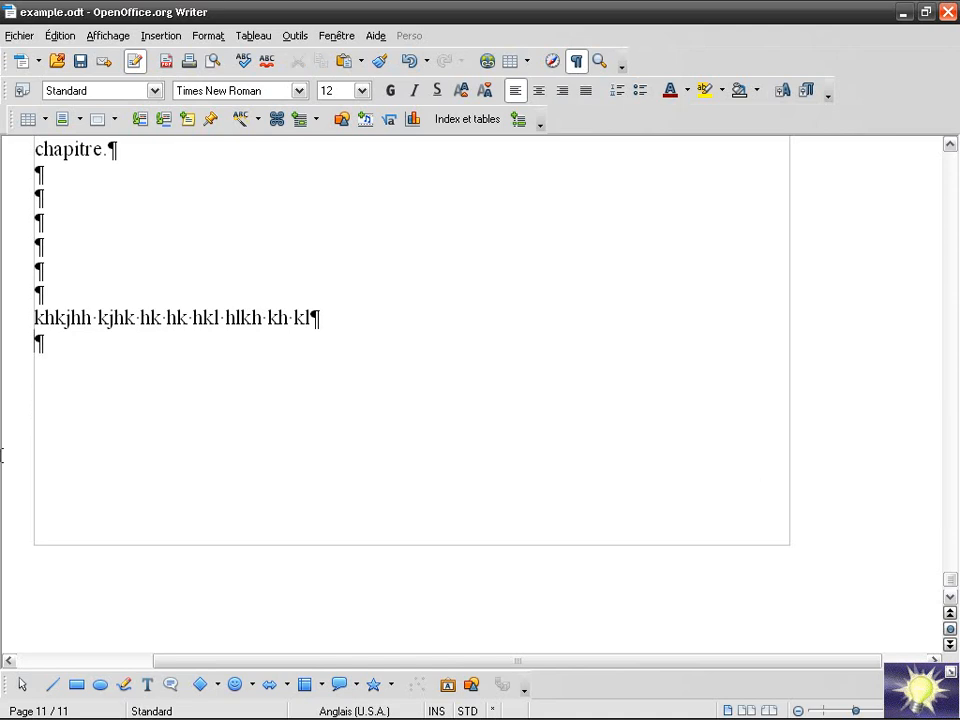
With the direct cursor, write "hgh kjh kjh kjhk jhklh kh lk" at the third tab position, six lines below the "khkjhh" line.
{"action": "left_click", "coordinate": [28, 471]}
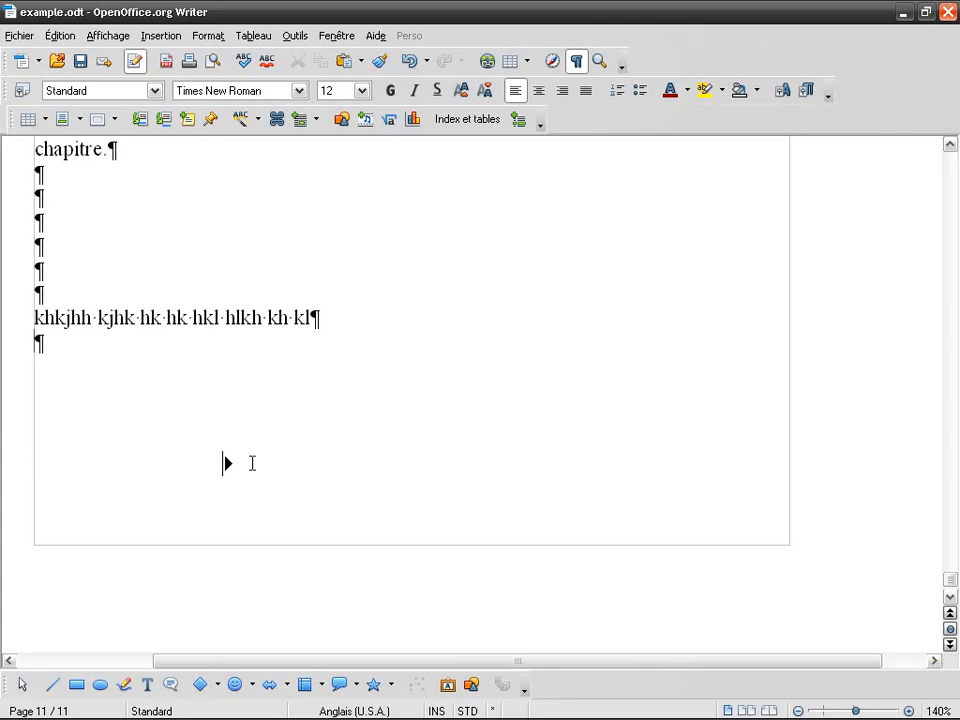
{"action": "left_click", "coordinate": [249, 463]}
{"action": "type", "text": "hglj kjh kjh kjhk jhklh kh lk"}
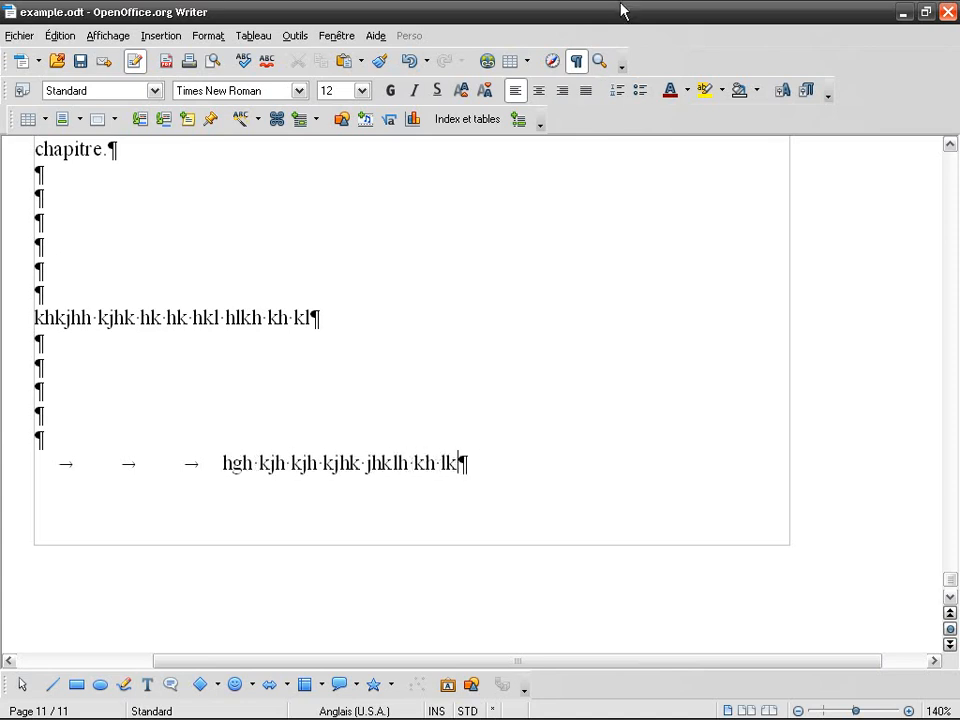
Check the new filler line's indents in its paragraph settings without changes, and compare the line with non-printing characters hidden and shown.
{"action": "left_click", "coordinate": [812, 96]}
{"action": "left_click_drag", "start_coordinate": [395, 220], "coordinate": [701, 155]}
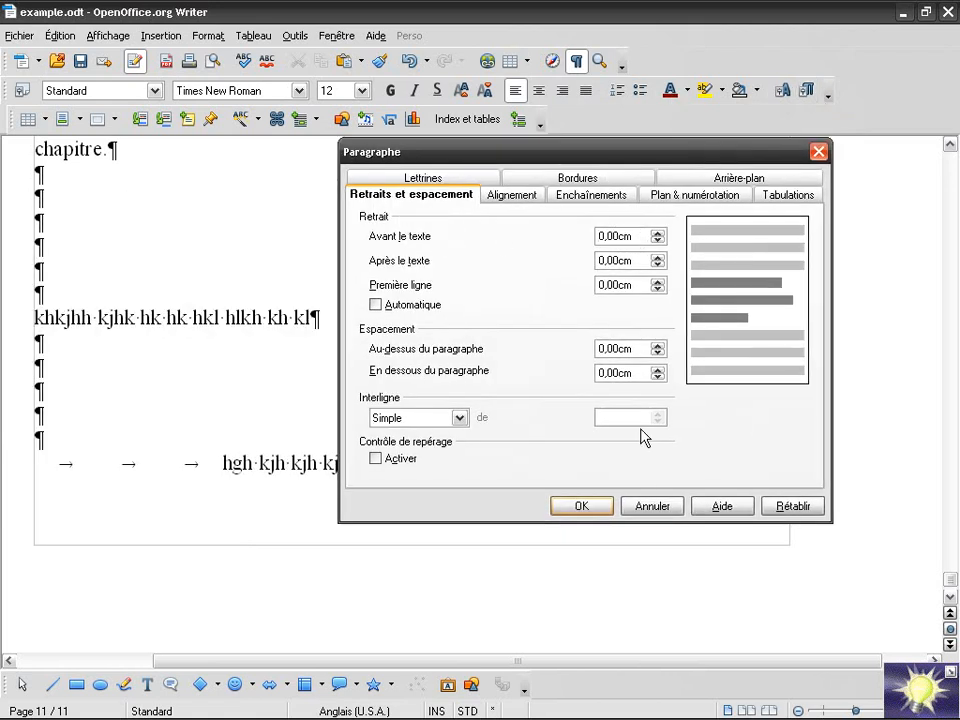
{"action": "left_click", "coordinate": [661, 505]}
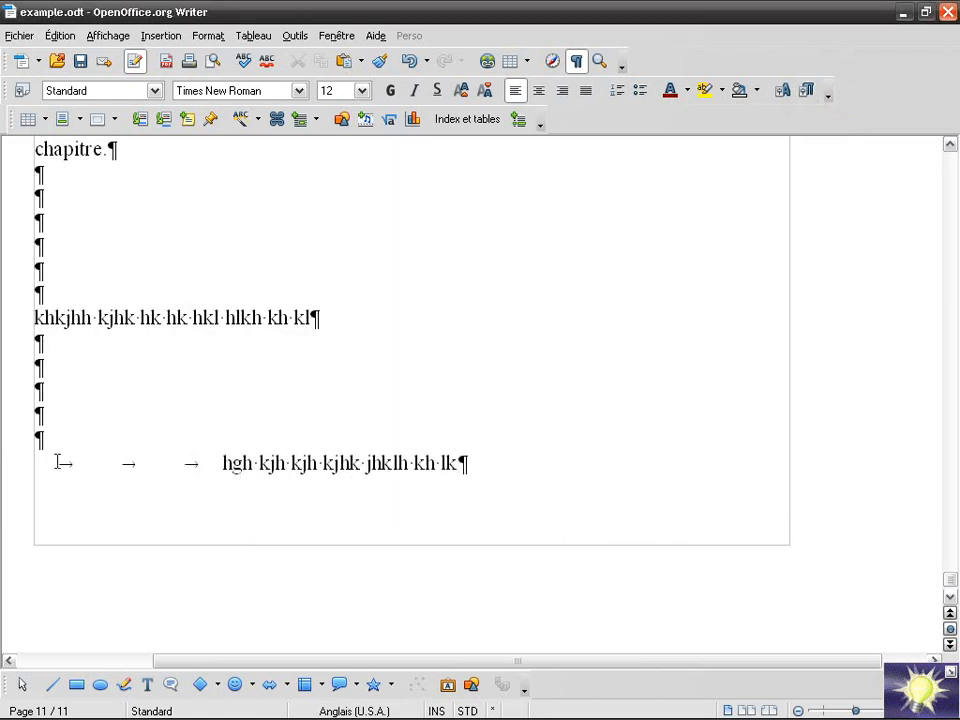
{"action": "left_click", "coordinate": [576, 61]}
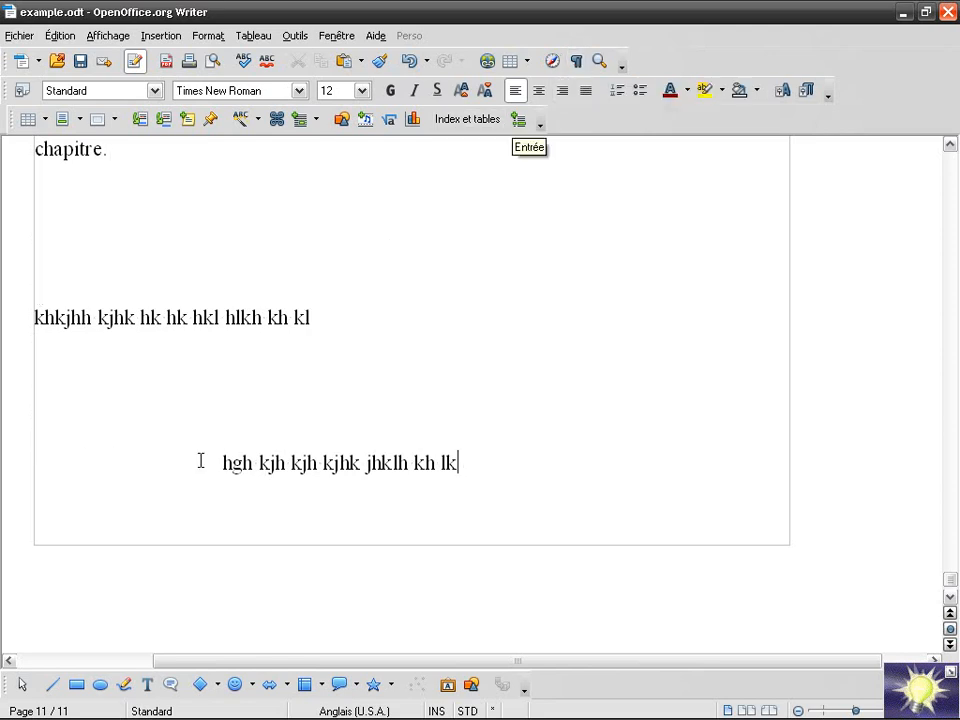
{"action": "left_click", "coordinate": [578, 62]}
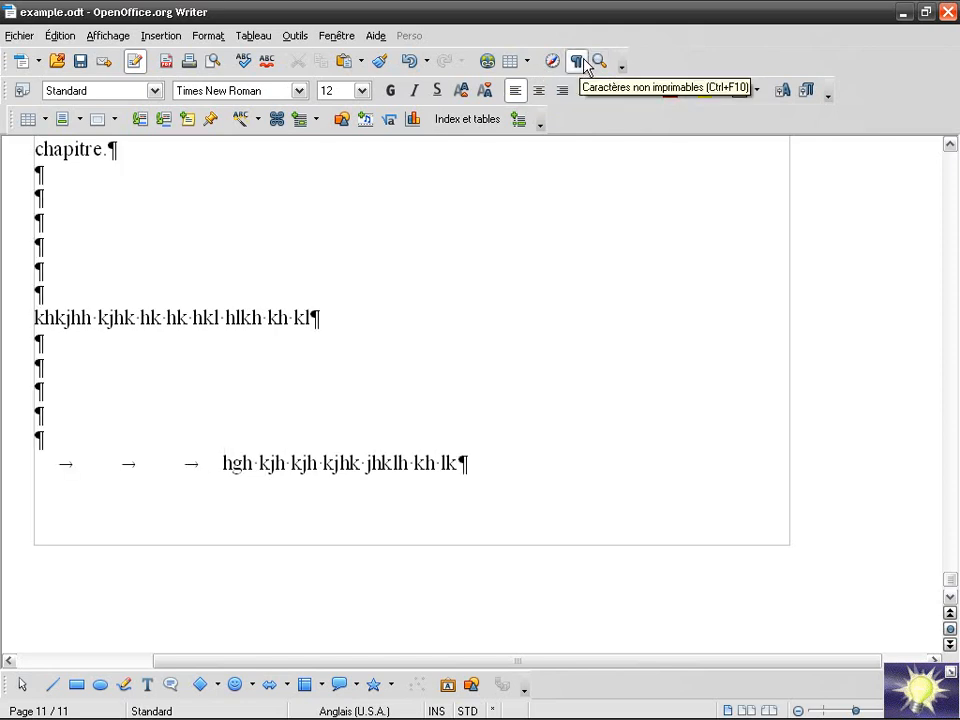
Remove two of the tabs before the "hgh" filler line and add five, indenting it by six tabs.
{"action": "key", "text": "BackSpace"}
{"action": "key", "text": "BackSpace"}
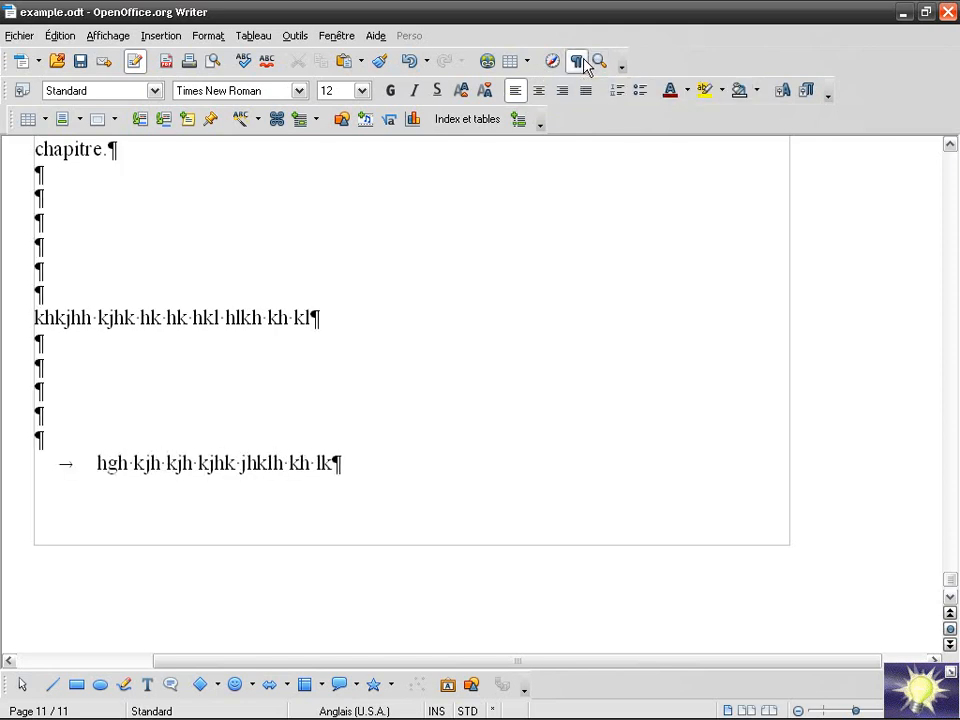
{"action": "key", "text": "Tab"}
{"action": "key", "text": "Tab"}
{"action": "key", "text": "Tab"}
{"action": "key", "text": "Tab"}
{"action": "key", "text": "Tab"}
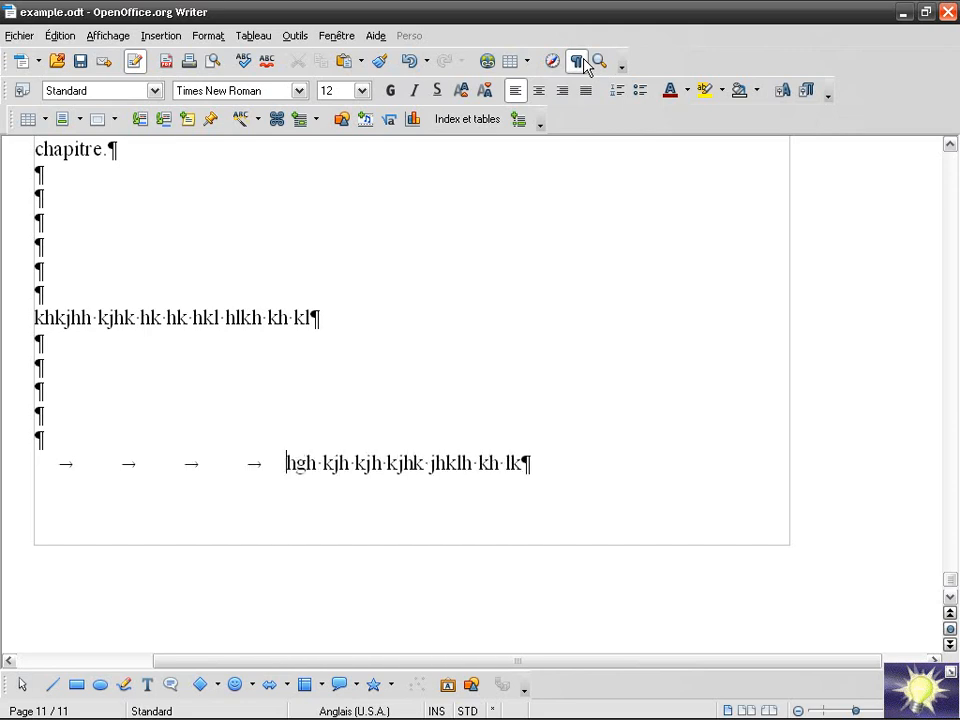
Hide the non-printing characters and indent the "khkjhh" filler line with two tabs.
{"action": "left_click", "coordinate": [580, 62]}
{"action": "key", "text": "Up"}
{"action": "key", "text": "Up"}
{"action": "key", "text": "Up"}
{"action": "key", "text": "Up"}
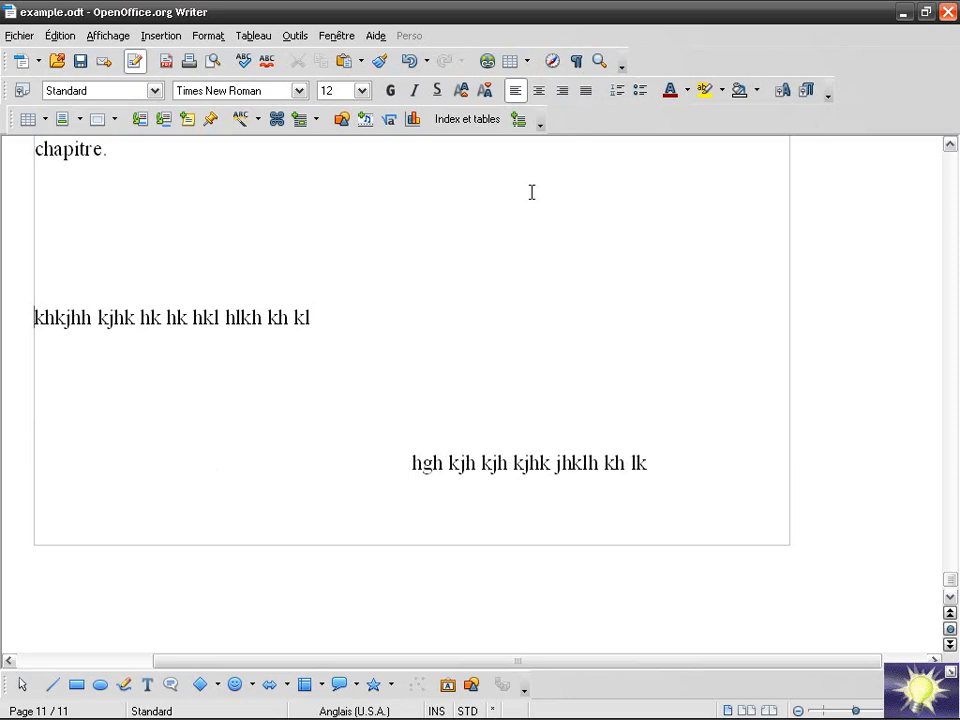
{"action": "key", "text": "Tab"}
{"action": "key", "text": "Tab"}
{"action": "key", "text": "Tab"}
{"action": "key", "text": "Tab"}
{"action": "key", "text": "Tab"}
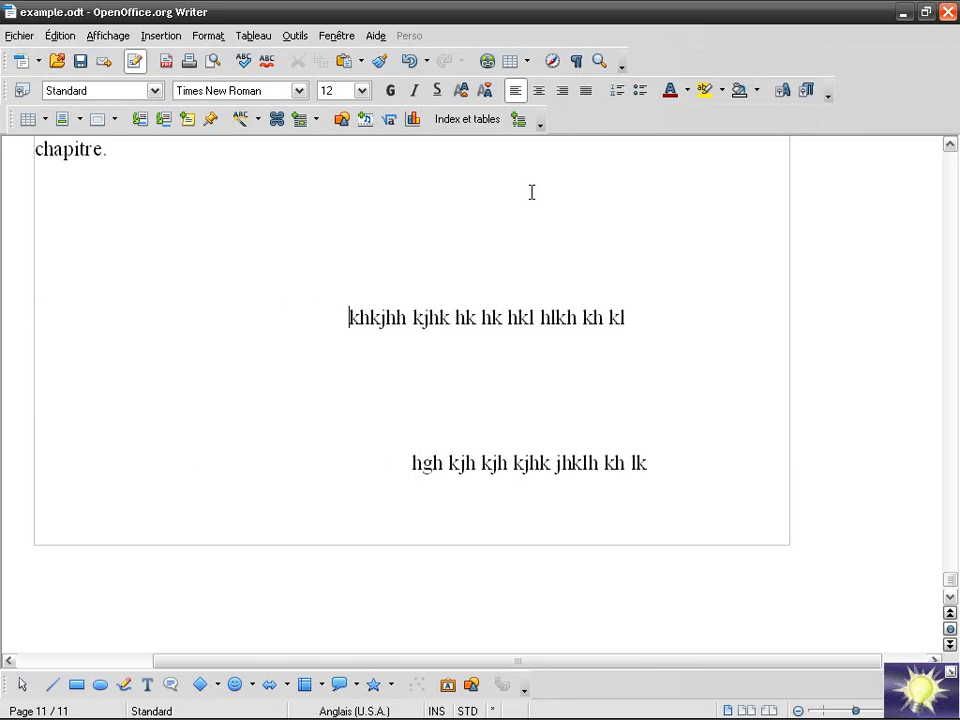
{"action": "key", "text": "Tab"}
{"action": "key", "text": "BackSpace"}
{"action": "key", "text": "BackSpace"}
{"action": "key", "text": "BackSpace"}
{"action": "key", "text": "BackSpace"}
Vary the number of tabs before the "hgh" filler line, leaving it indented by seven tabs.
{"action": "key", "text": "Down"}
{"action": "key", "text": "Down"}
{"action": "key", "text": "Down"}
{"action": "key", "text": "Down"}
{"action": "key", "text": "Right"}
{"action": "key", "text": "Right"}
{"action": "key", "text": "Right"}
{"action": "key", "text": "Right"}
{"action": "key", "text": "BackSpace"}
{"action": "key", "text": "BackSpace"}
{"action": "key", "text": "BackSpace"}
{"action": "key", "text": "BackSpace"}
{"action": "key", "text": "BackSpace"}
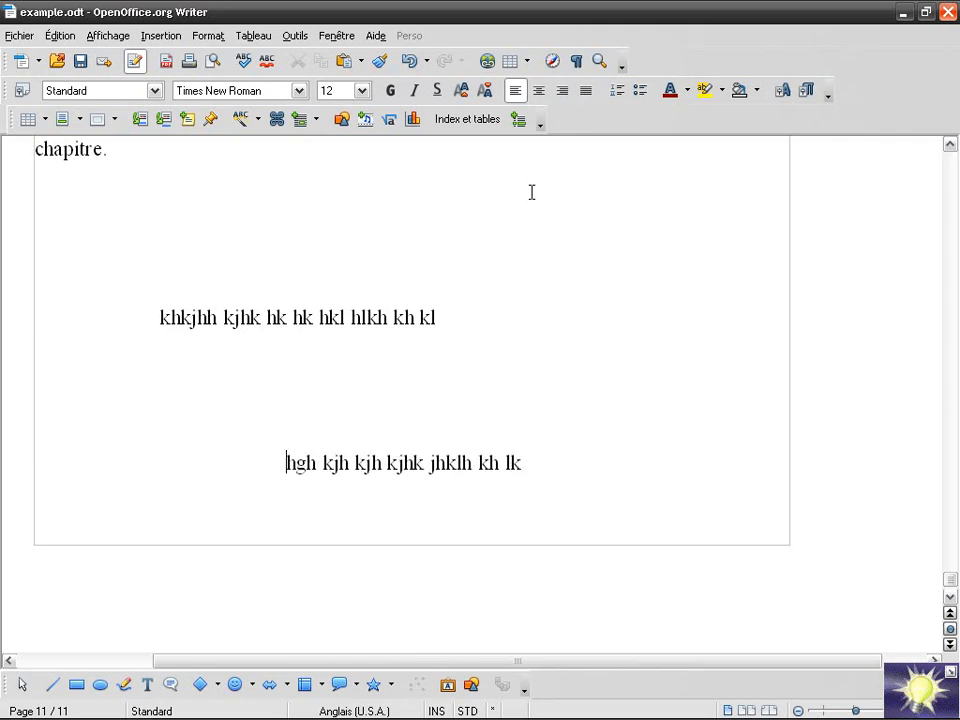
{"action": "key", "text": "Tab"}
{"action": "key", "text": "Tab"}
{"action": "key", "text": "Tab"}
{"action": "key", "text": "Tab"}
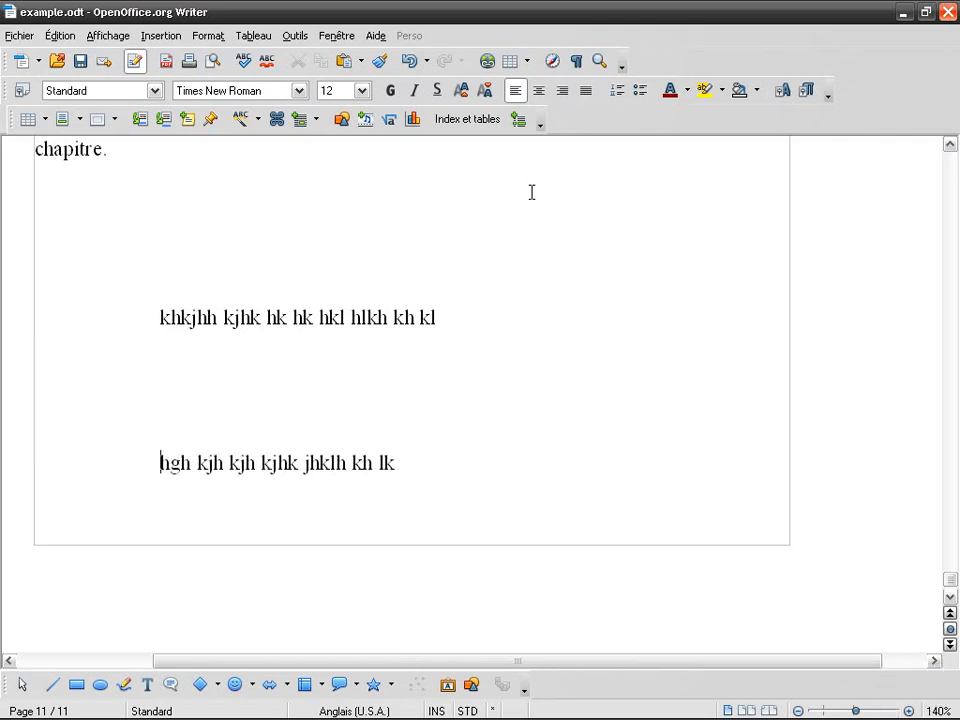
{"action": "key", "text": "Tab"}
{"action": "key", "text": "Tab"}
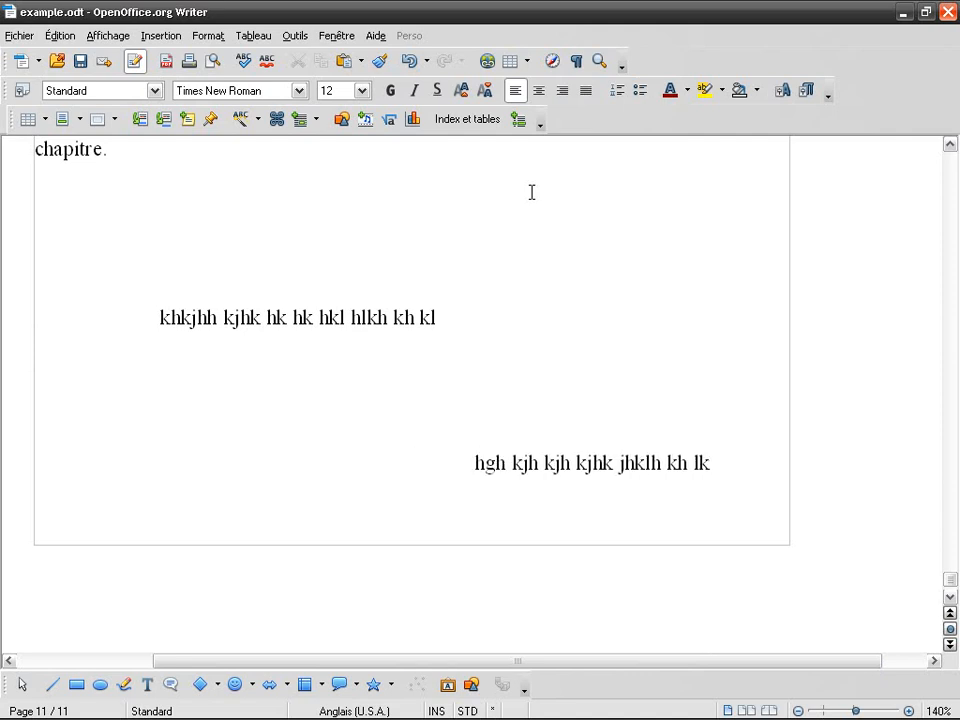
Set the direct cursor's insertion mode to tabs and spaces (Tabulations et espaces).
{"action": "left_click", "coordinate": [295, 36]}
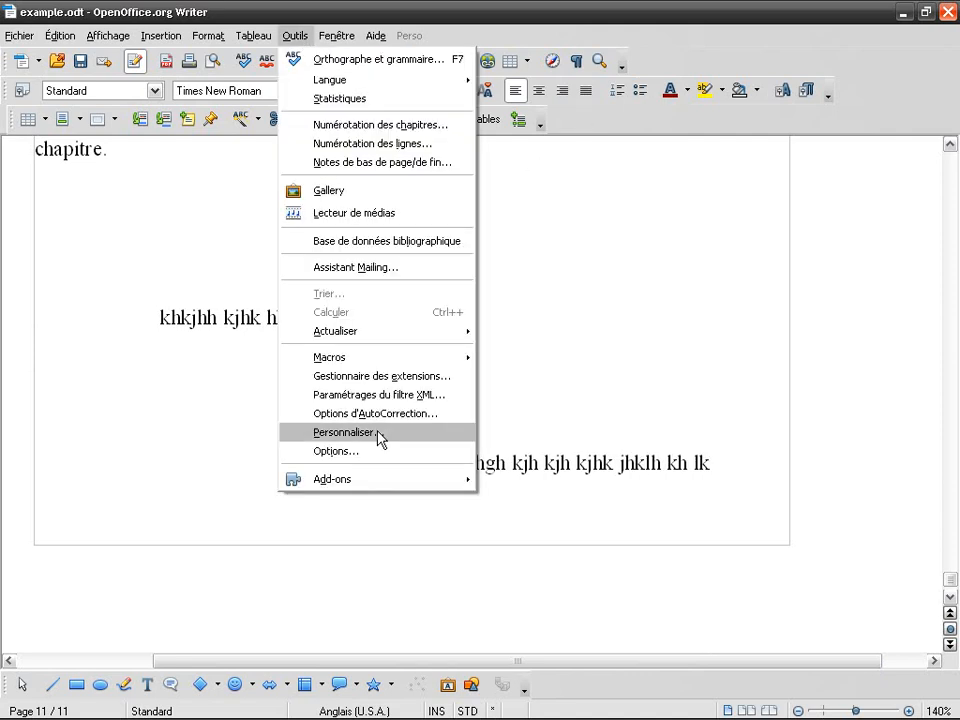
{"action": "left_click", "coordinate": [386, 453]}
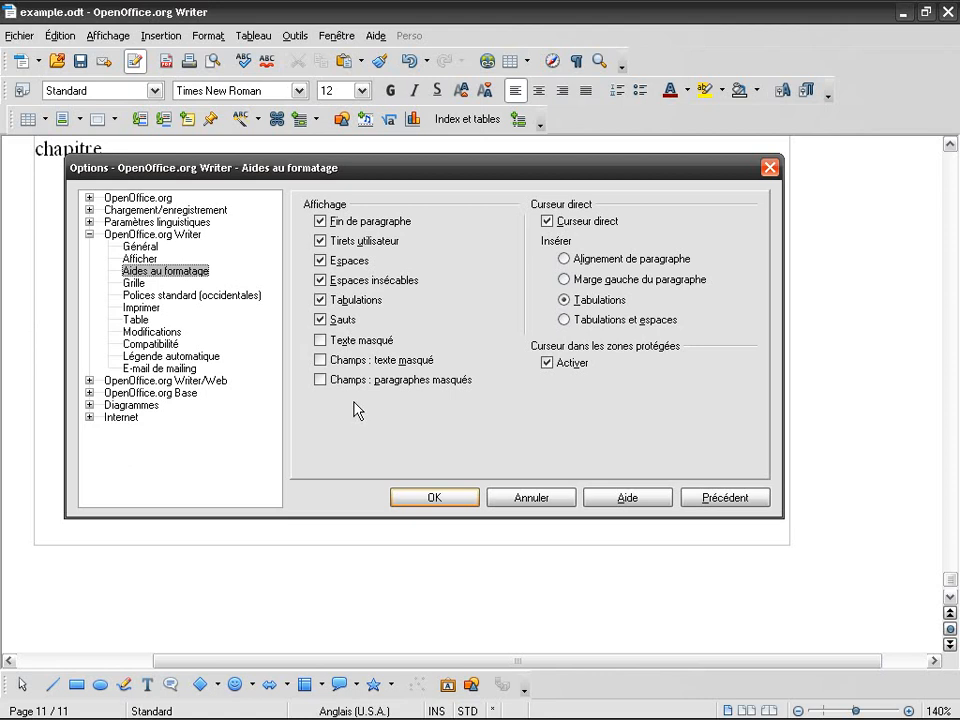
{"action": "left_click", "coordinate": [584, 304]}
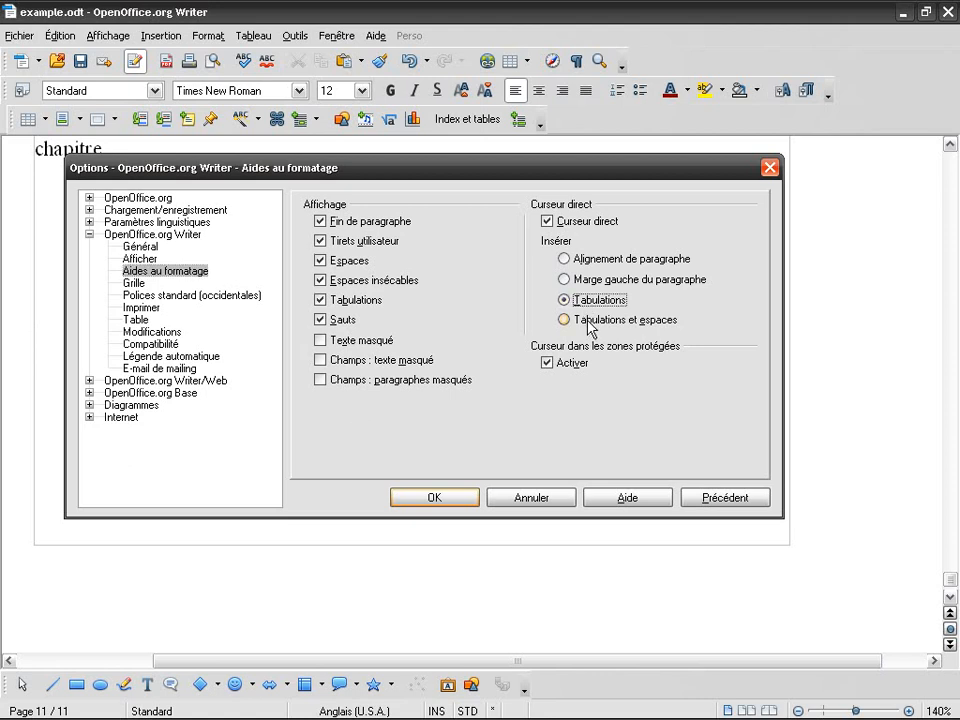
{"action": "left_click", "coordinate": [591, 325]}
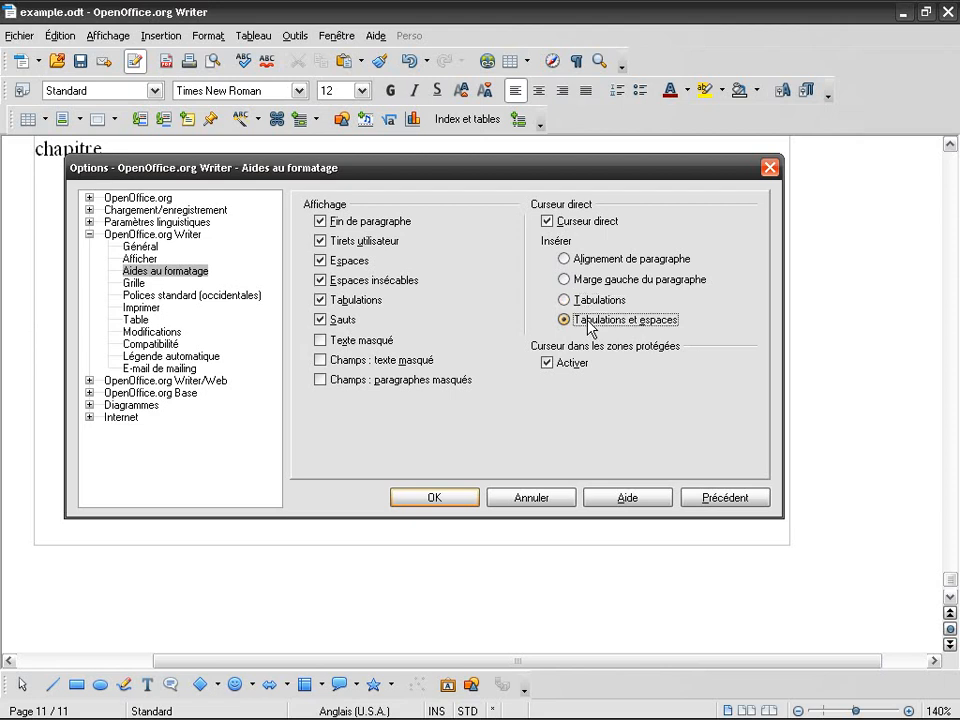
{"action": "left_click", "coordinate": [435, 497]}
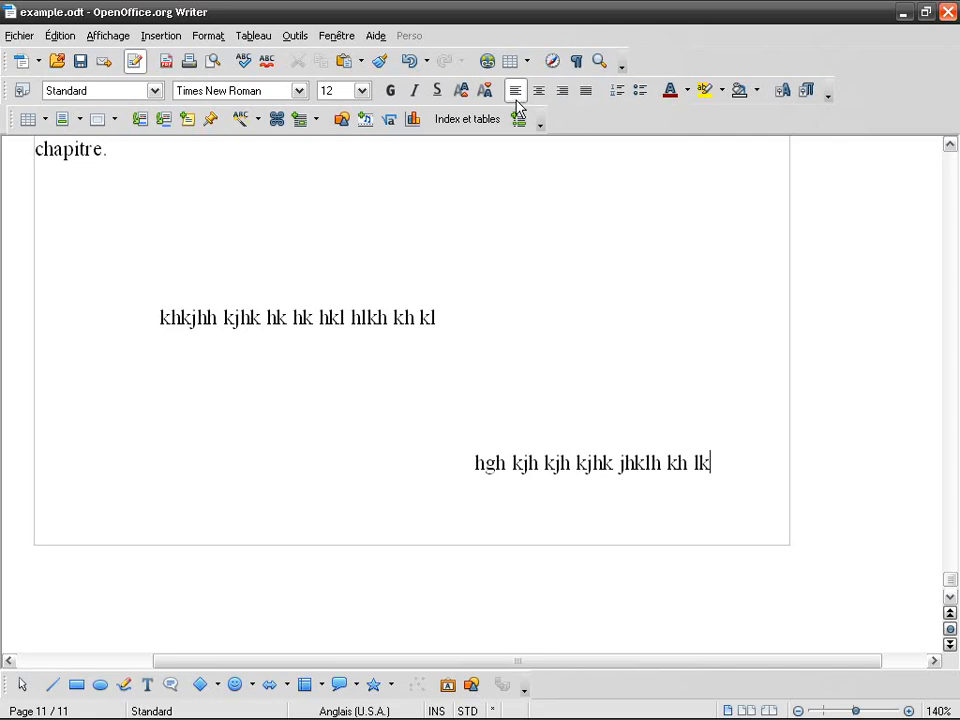
Show the non-printing characters and write "kj kjkljlkj; ; l" after two tabs and two spaces, directly below the "hgh" line.
{"action": "left_click", "coordinate": [578, 64]}
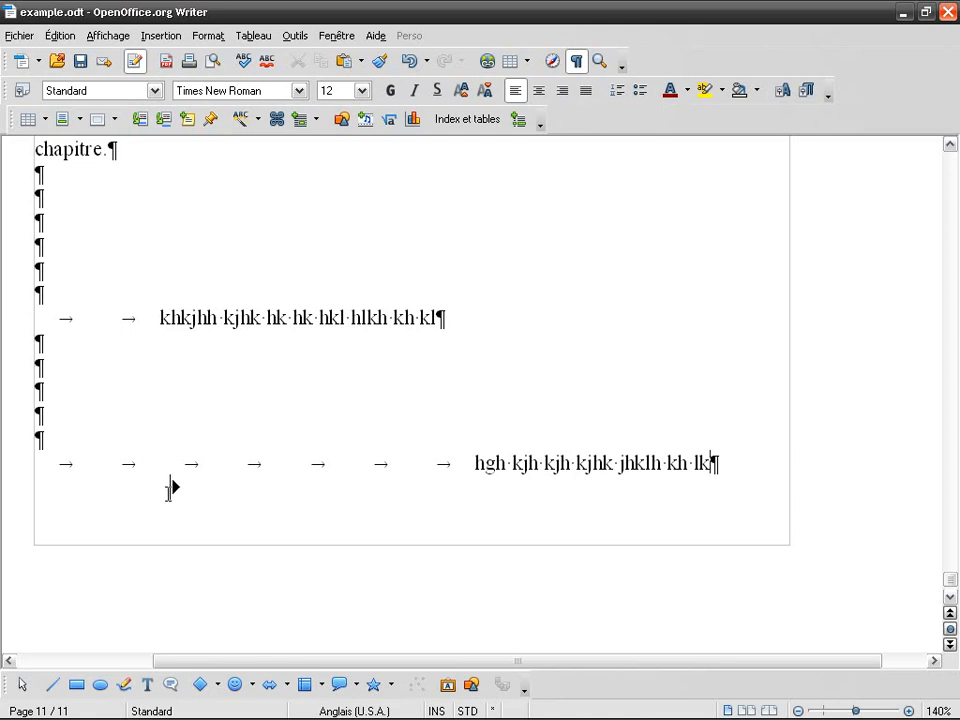
{"action": "key", "text": "Return"}
{"action": "key", "text": "Tab"}
{"action": "key", "text": "Tab"}
{"action": "type", "text": "kj kjkljlkj; ; l"}
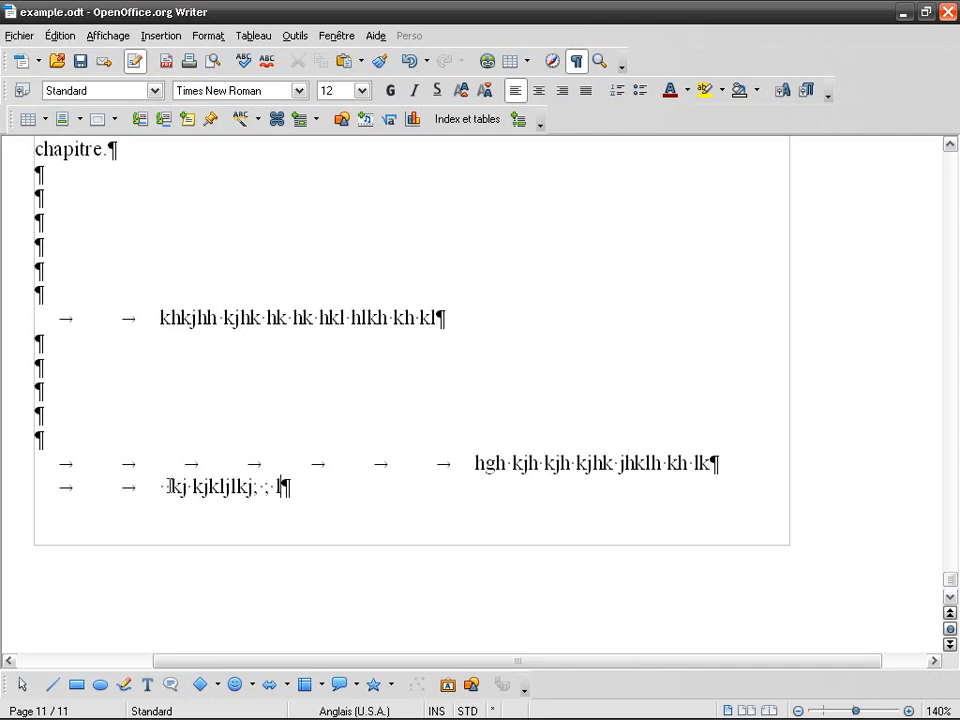
Display the ruler and examine the width of the tabs before the "kj" filler line against it.
{"action": "left_click_drag", "start_coordinate": [43, 489], "coordinate": [79, 489]}
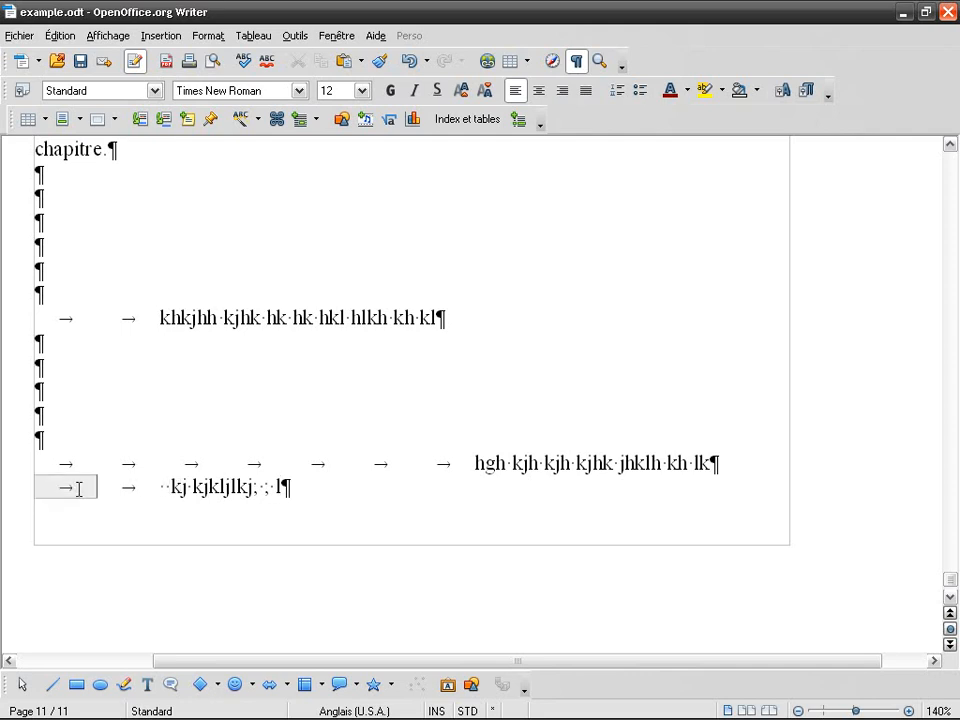
{"action": "left_click", "coordinate": [92, 35]}
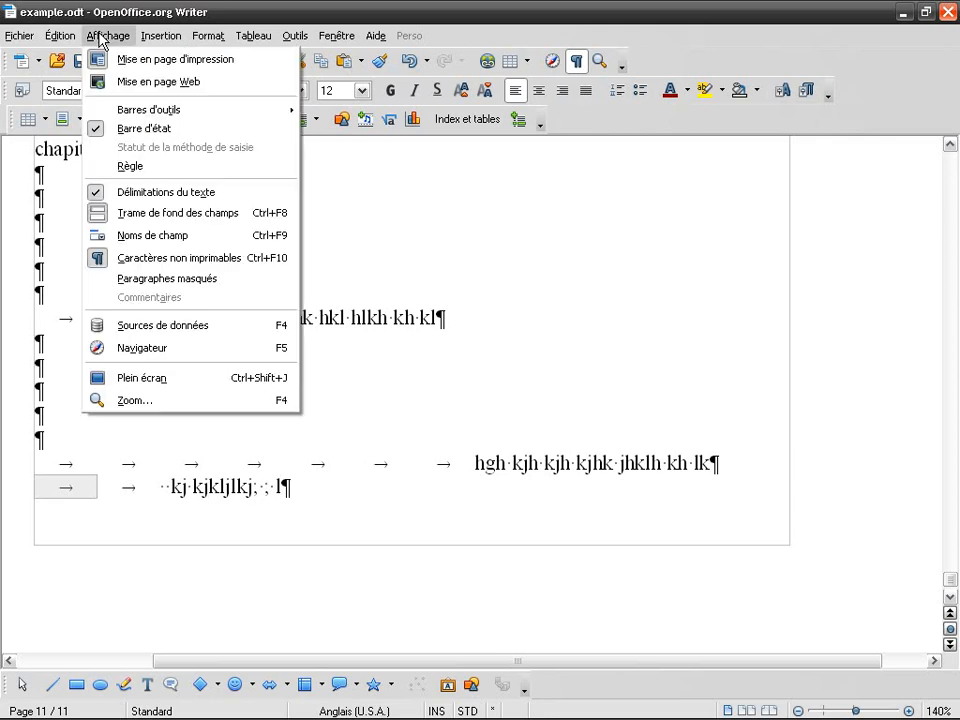
{"action": "left_click", "coordinate": [142, 167]}
{"action": "scroll", "coordinate": [187, 310], "scroll_direction": "down", "scroll_amount": 1}
{"action": "scroll", "coordinate": [187, 310], "scroll_direction": "down", "scroll_amount": 1}
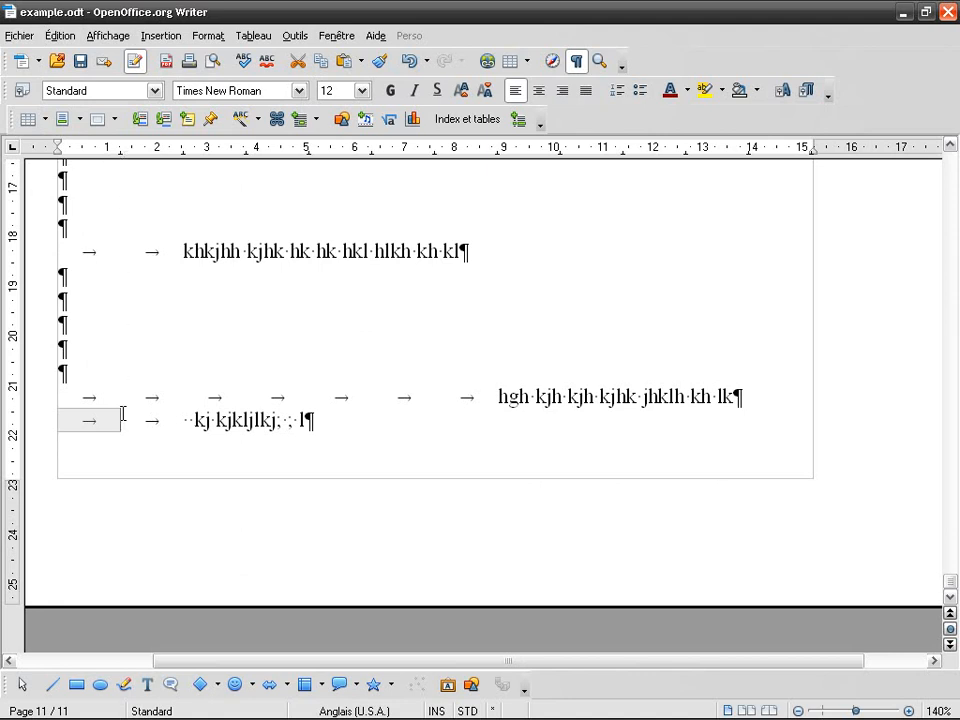
{"action": "left_click", "coordinate": [167, 413]}
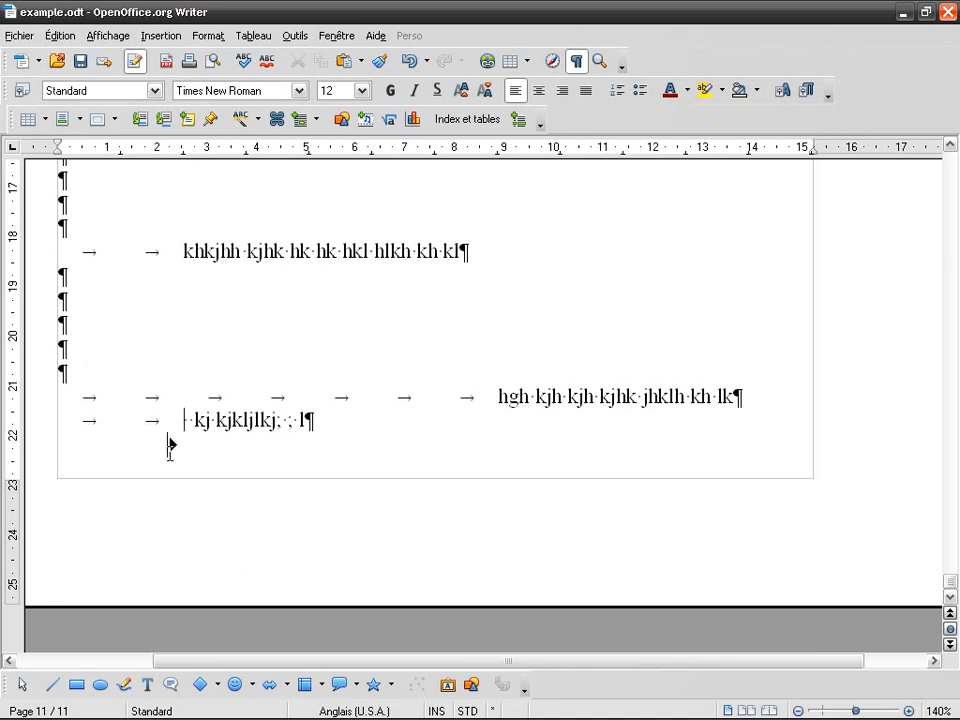
Start a line of tabs and spaces with the direct cursor below the "kj" filler line, and delete it.
{"action": "left_click", "coordinate": [244, 444]}
{"action": "key", "text": "BackSpace"}
{"action": "key", "text": "BackSpace"}
{"action": "key", "text": "BackSpace"}
{"action": "key", "text": "BackSpace"}
{"action": "key", "text": "BackSpace"}
{"action": "key", "text": "BackSpace"}
{"action": "key", "text": "BackSpace"}
{"action": "left_click_drag", "start_coordinate": [216, 448], "coordinate": [49, 452]}
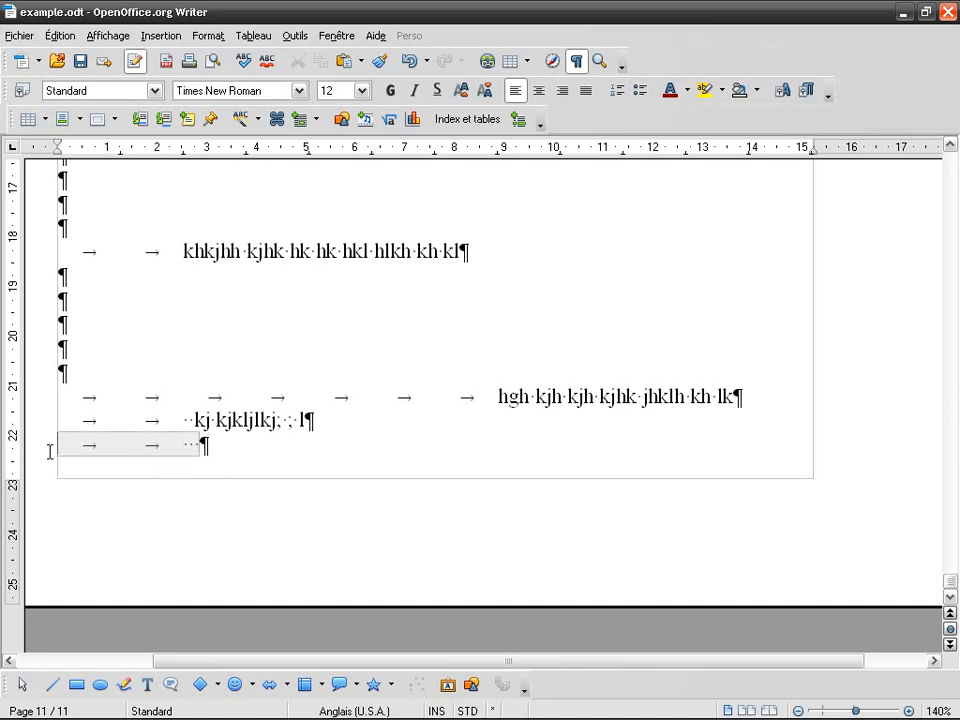
{"action": "key", "text": "Delete"}
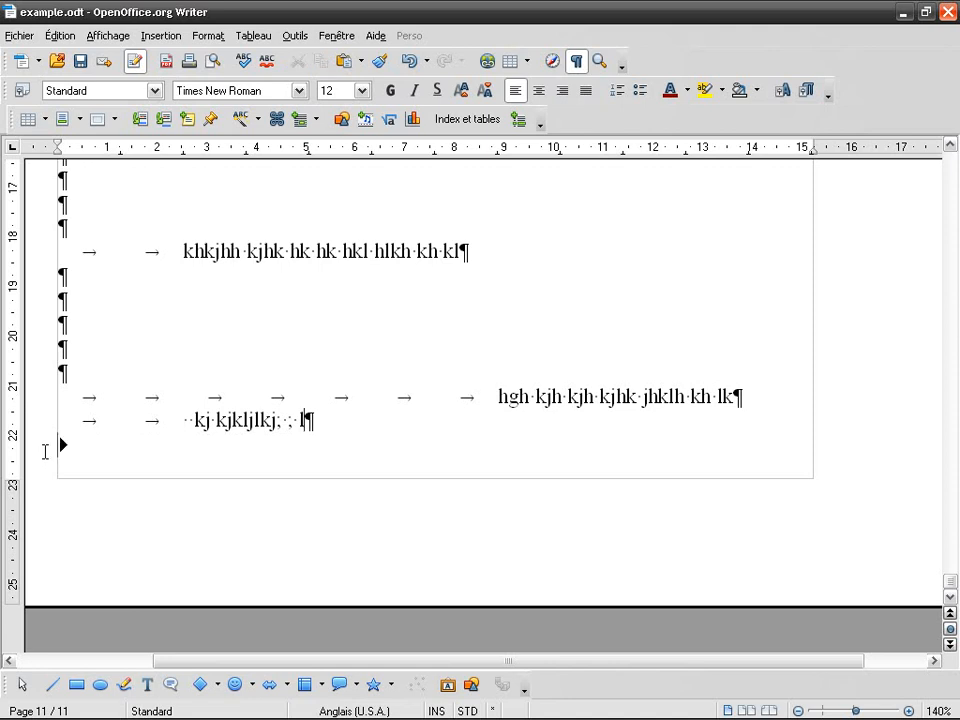
Set the direct cursor's insertion mode to paragraph alignment (Alignement de paragraphe) and disable the direct cursor (Curseur direct).
{"action": "left_click", "coordinate": [292, 38]}
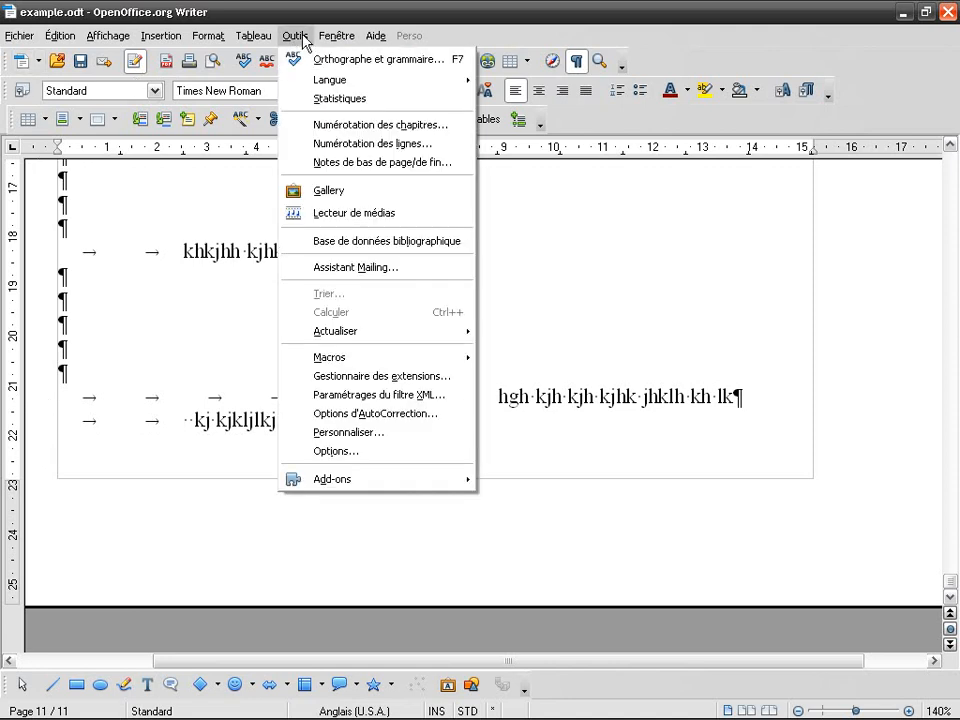
{"action": "left_click", "coordinate": [396, 453]}
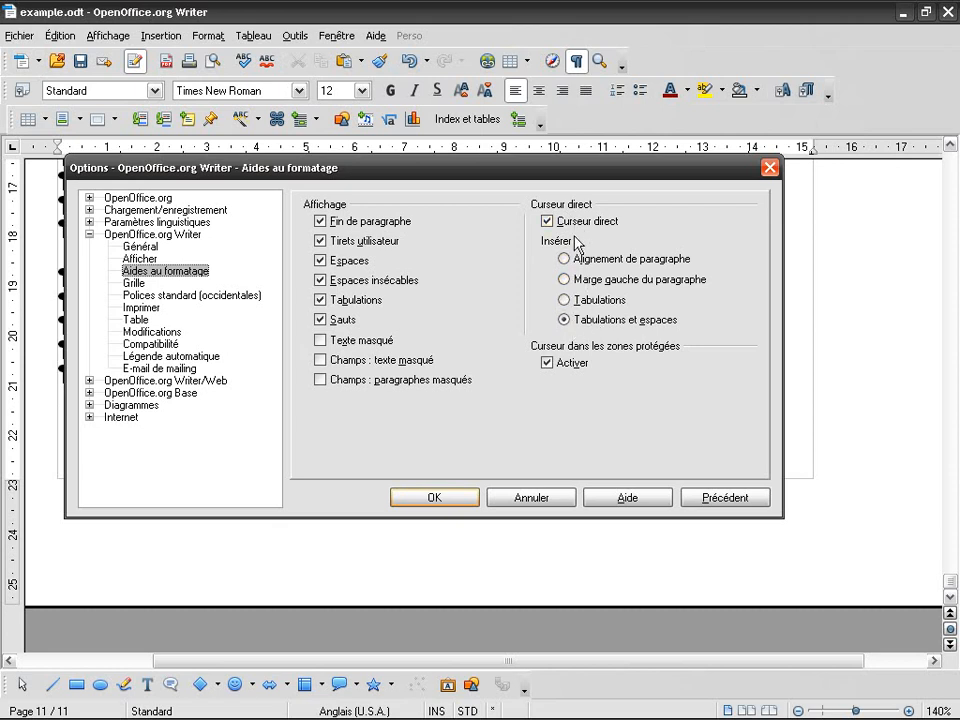
{"action": "left_click", "coordinate": [598, 262]}
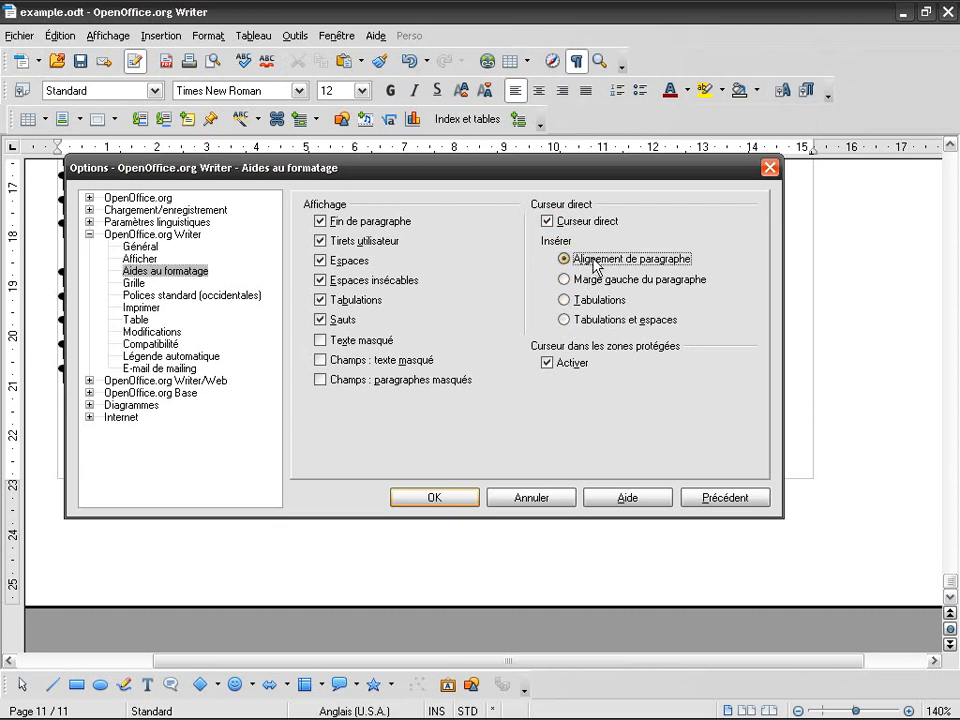
{"action": "left_click", "coordinate": [548, 222]}
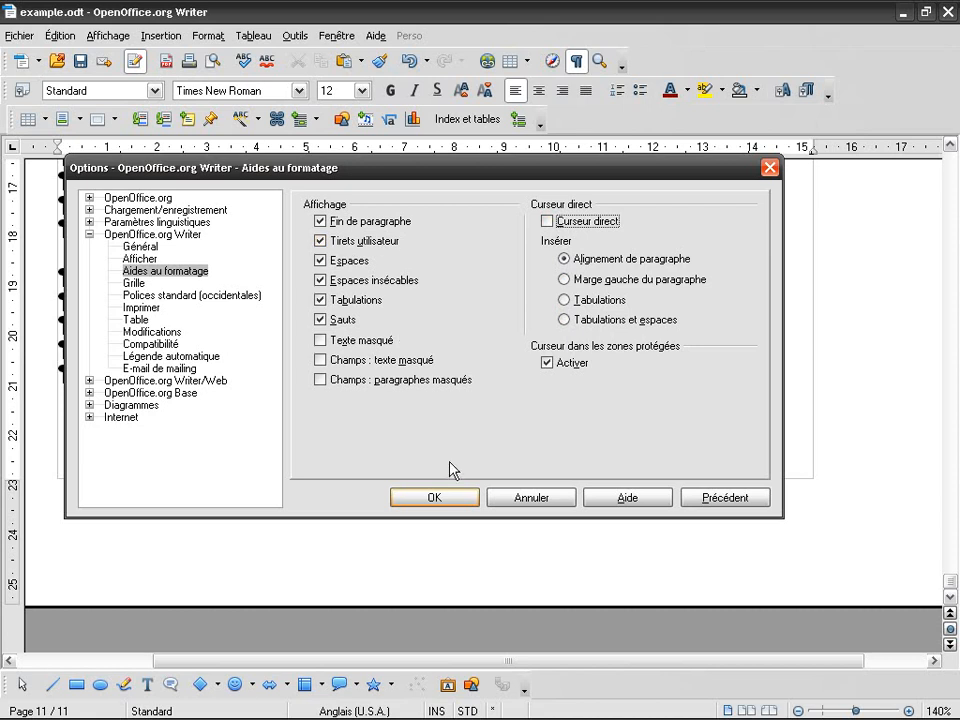
{"action": "left_click", "coordinate": [463, 500]}
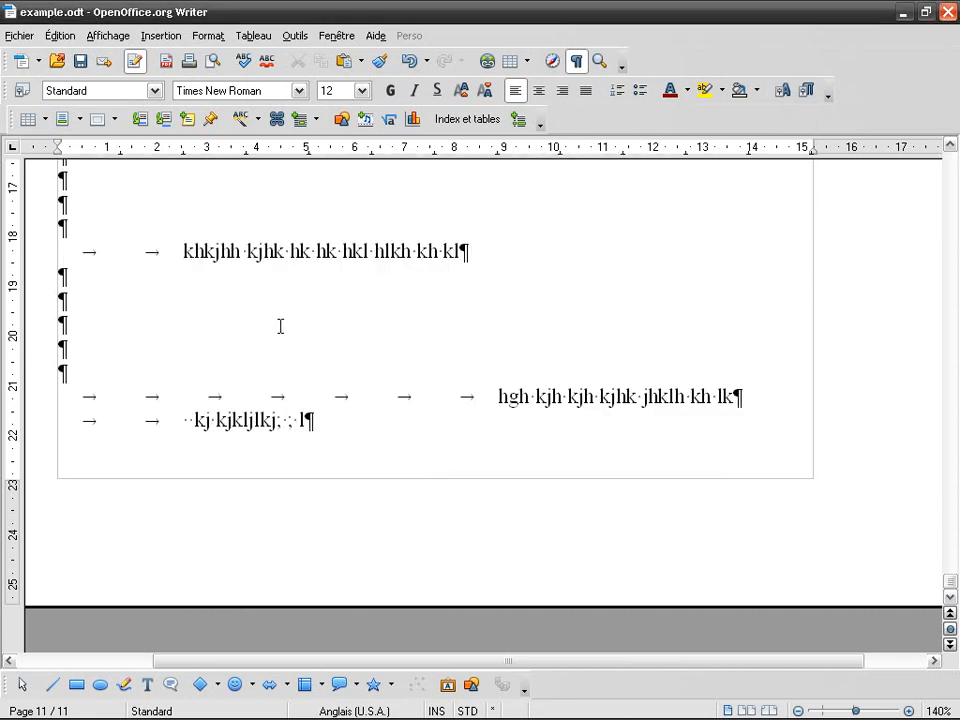
Undo the filler lines added below the last chapter paragraph, and toggle the non-printing characters off and back on.
{"action": "key", "text": "ctrl+z"}
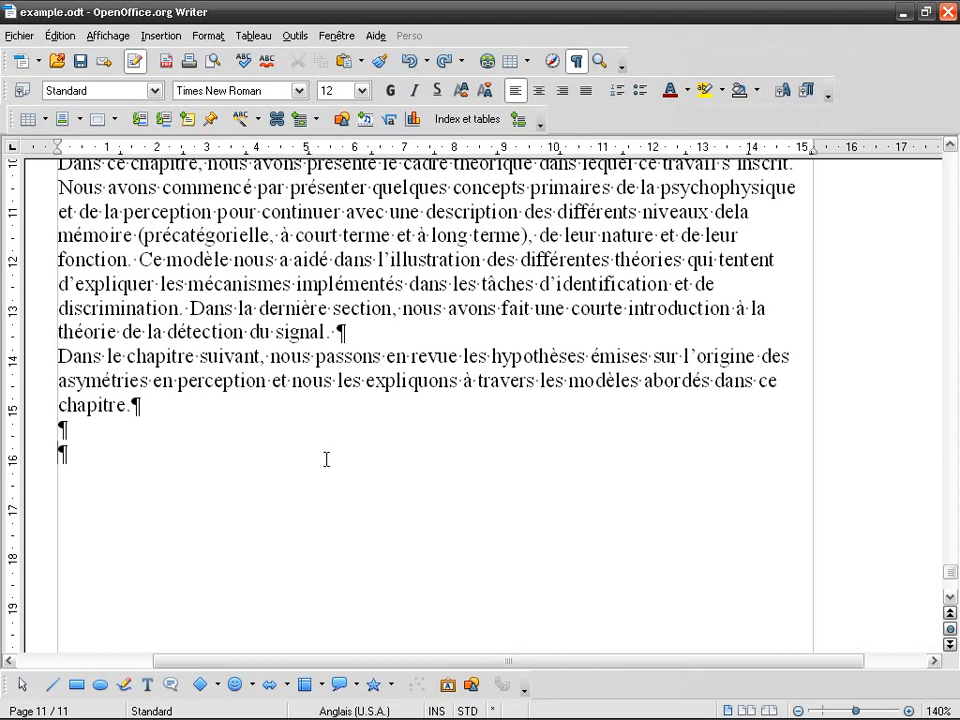
{"action": "left_click", "coordinate": [576, 61]}
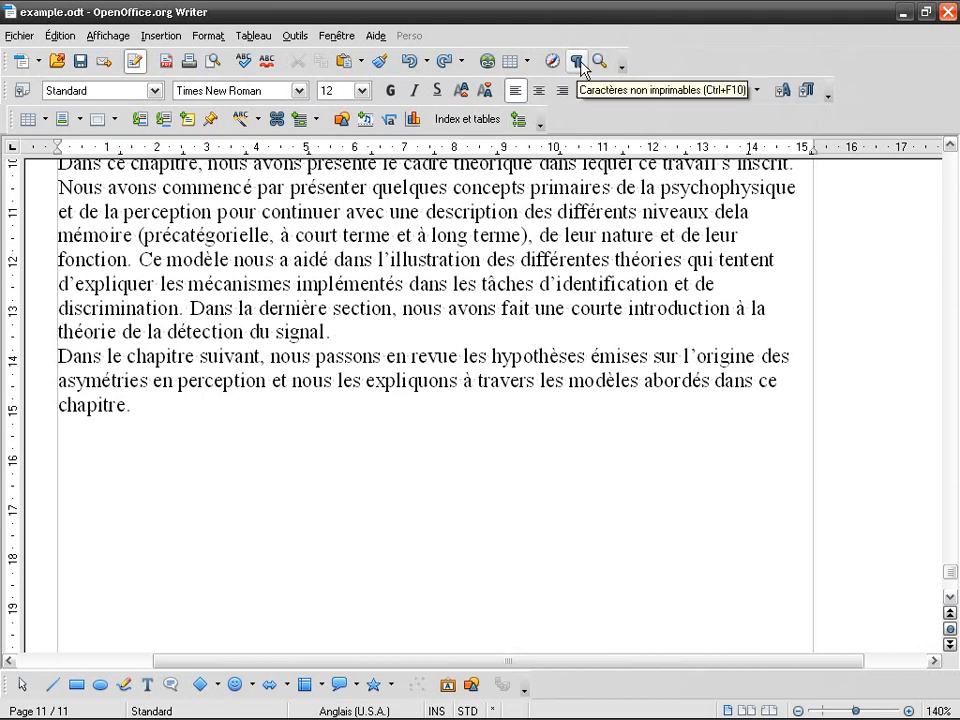
{"action": "left_click", "coordinate": [577, 61]}
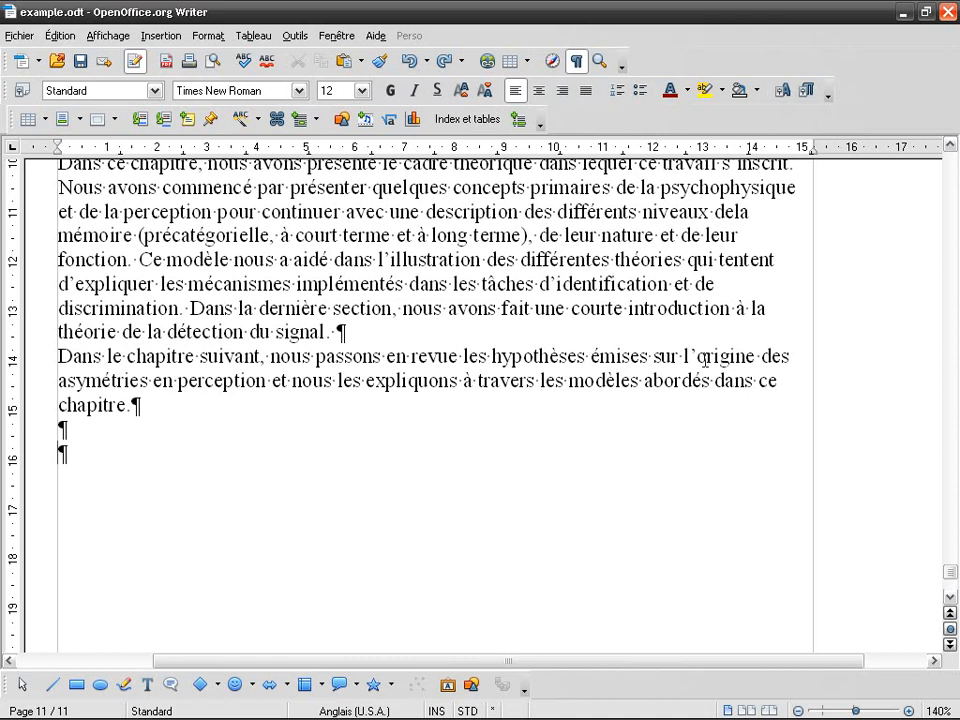
Insert the filler text "jdj jjjj jjjj djj" before the word "abordés" in the last paragraph.
{"action": "left_click", "coordinate": [683, 355]}
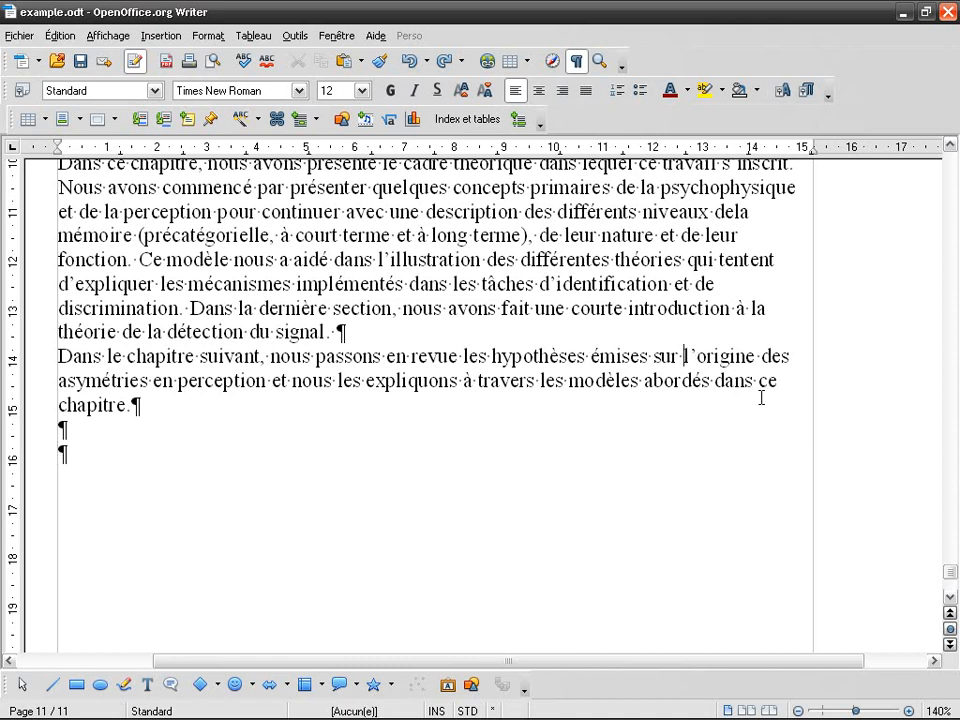
{"action": "key", "text": "Left"}
{"action": "key", "text": "Left"}
{"action": "key", "text": "Left"}
{"action": "type", "text": "jdj j"}
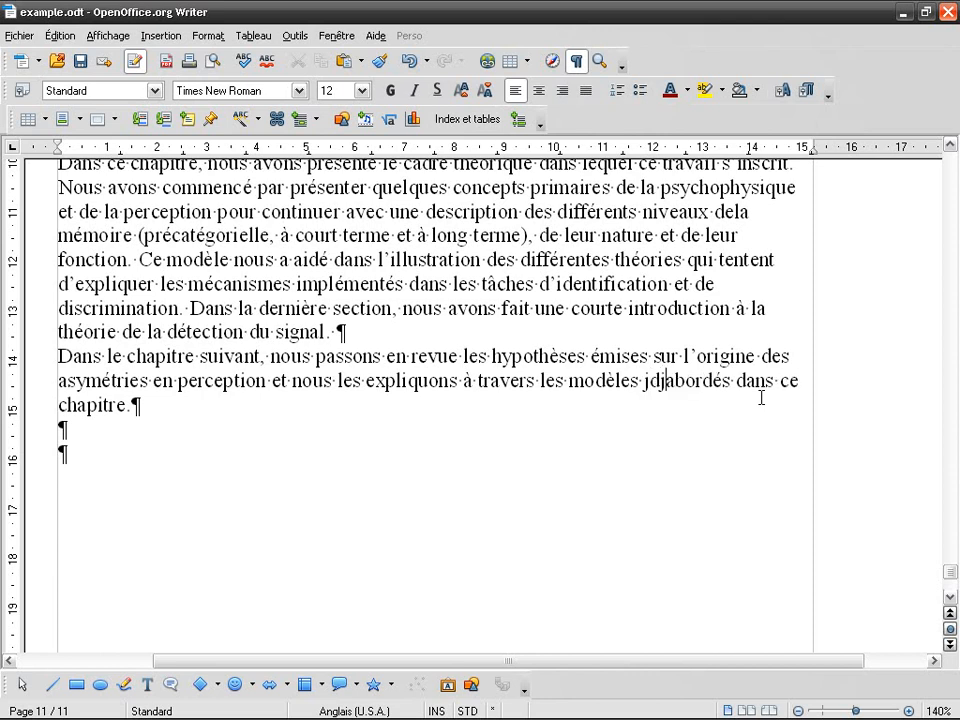
{"action": "type", "text": "jjj jjj"}
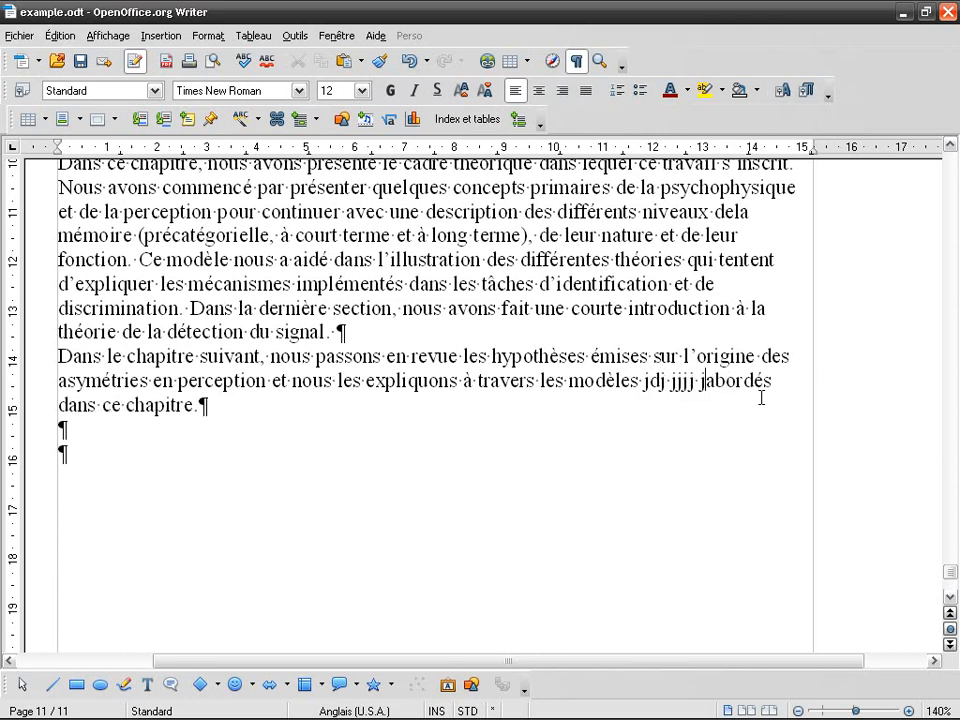
{"action": "type", "text": "j djj abord"}
{"action": "key", "text": "BackSpace"}
{"action": "type", "text": "d"}
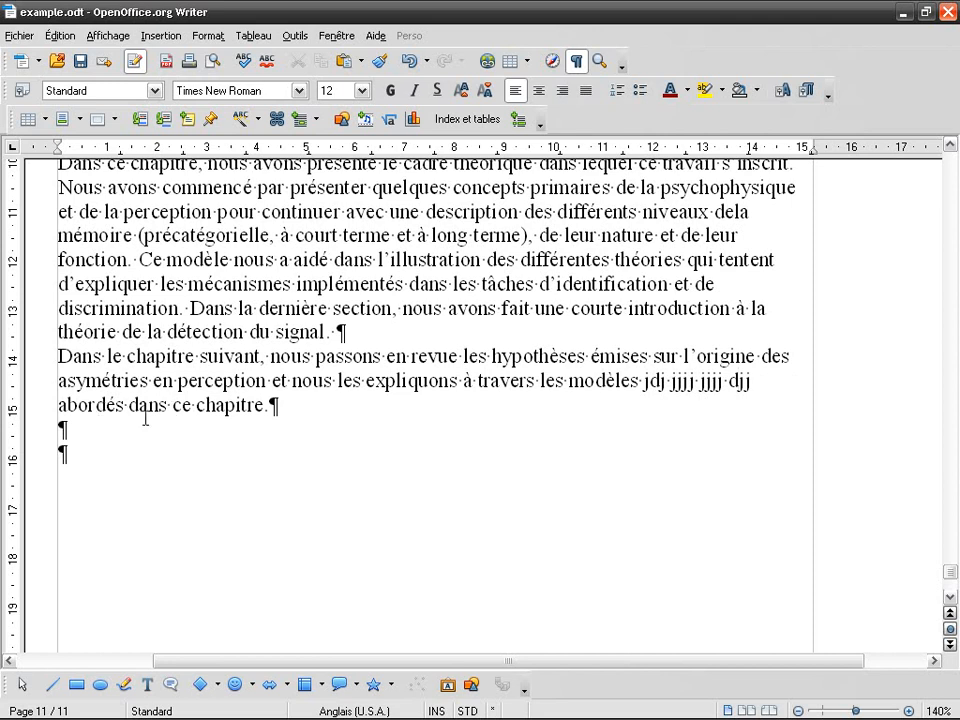
Shorten the filler before "abordés" to "jdj jj" and insert a custom hyphen between "abor" and "dés".
{"action": "key", "text": "BackSpace"}
{"action": "key", "text": "BackSpace"}
{"action": "key", "text": "BackSpace"}
{"action": "key", "text": "BackSpace"}
{"action": "key", "text": "BackSpace"}
{"action": "key", "text": "BackSpace"}
{"action": "key", "text": "BackSpace"}
{"action": "key", "text": "BackSpace"}
{"action": "key", "text": "BackSpace"}
{"action": "key", "text": "BackSpace"}
{"action": "key", "text": "BackSpace"}
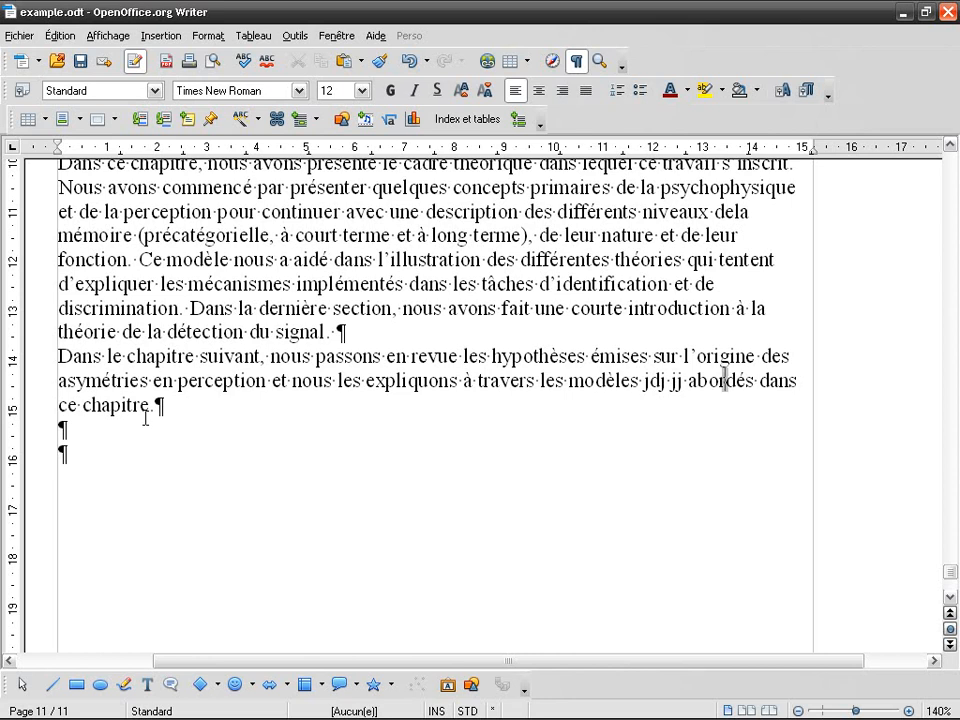
Enlarge the view to 190% and compare the custom hyphen in "abordés" with non-printing characters hidden and shown.
{"action": "scroll", "coordinate": [606, 495], "scroll_direction": "up", "scroll_amount": 5}
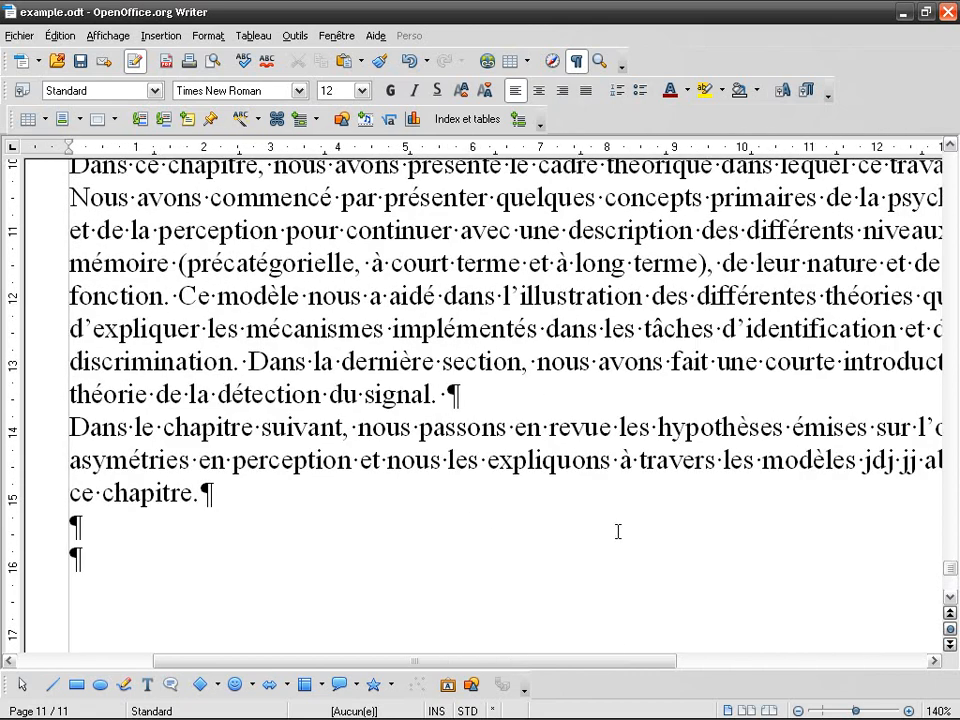
{"action": "scroll", "coordinate": [655, 666], "scroll_direction": "right", "scroll_amount": 3}
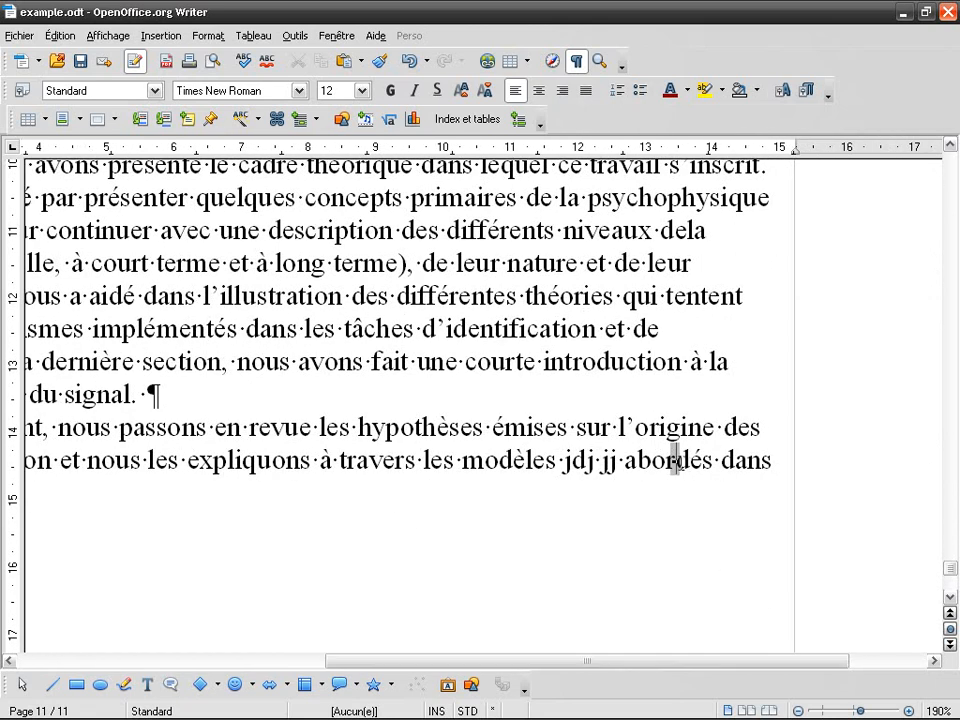
{"action": "left_click", "coordinate": [576, 61]}
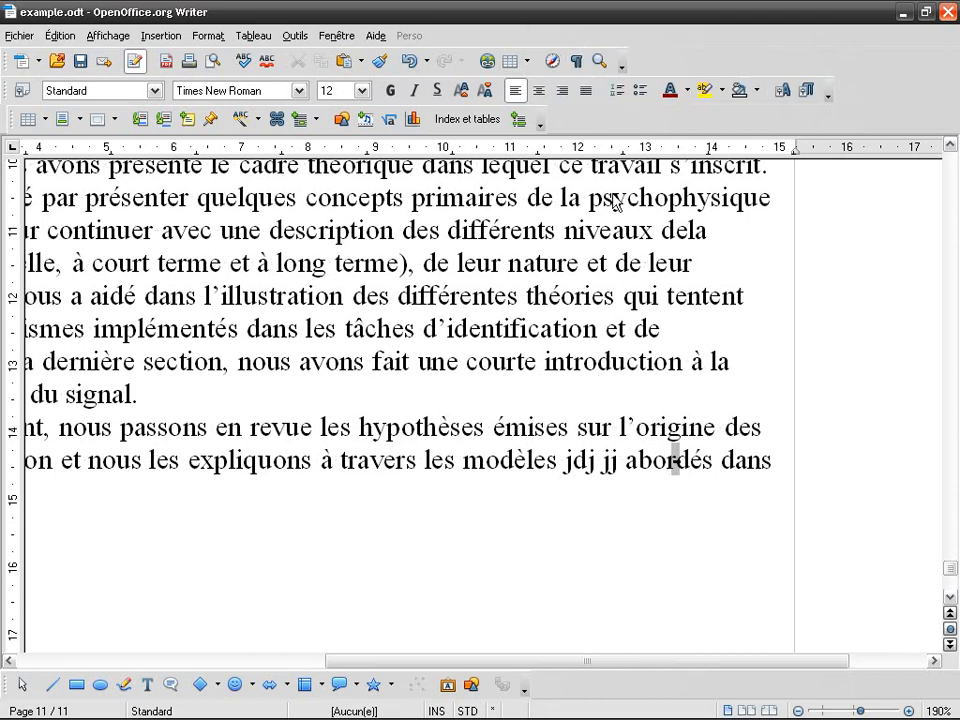
{"action": "left_click", "coordinate": [584, 63]}
Insert "dddddd" before the "jj" filler to push "abordés" to the line end, and check the word's break at the custom hyphen.
{"action": "key", "text": "Left"}
{"action": "key", "text": "Left"}
{"action": "key", "text": "Left"}
{"action": "key", "text": "Left"}
{"action": "key", "text": "Left"}
{"action": "key", "text": "Left"}
{"action": "key", "text": "Left"}
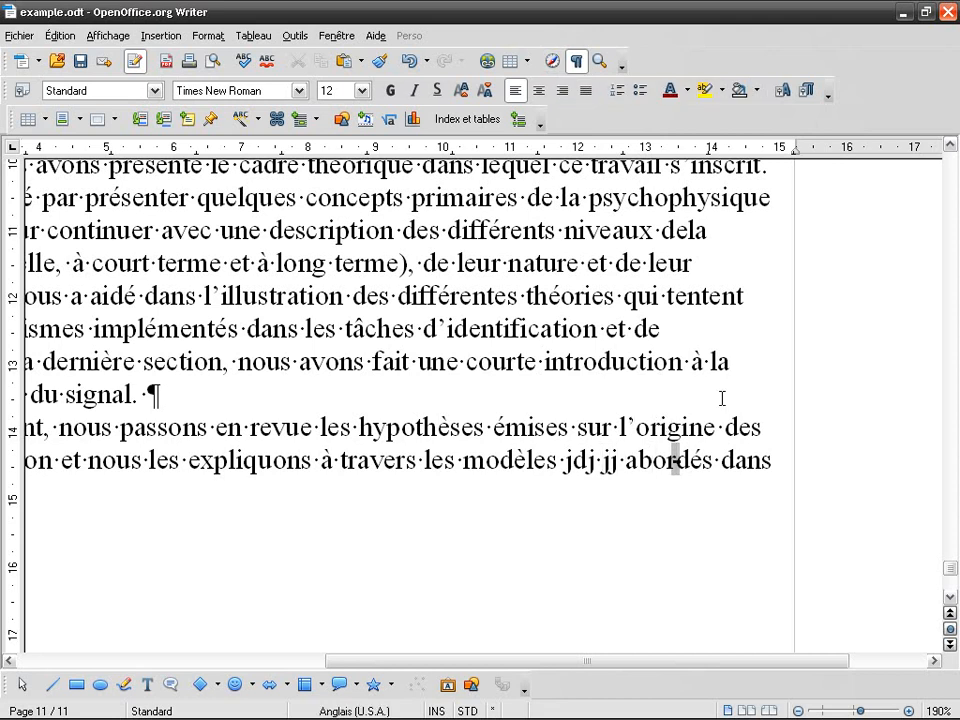
{"action": "type", "text": "ddddd"}
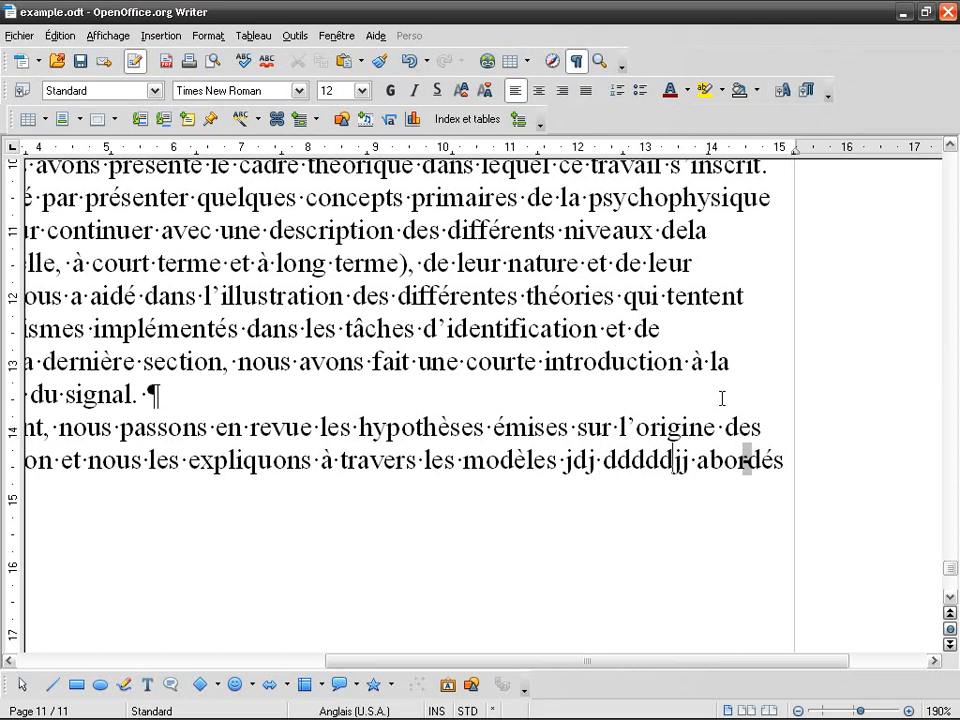
{"action": "type", "text": "d"}
{"action": "key", "text": "BackSpace"}
{"action": "type", "text": "d"}
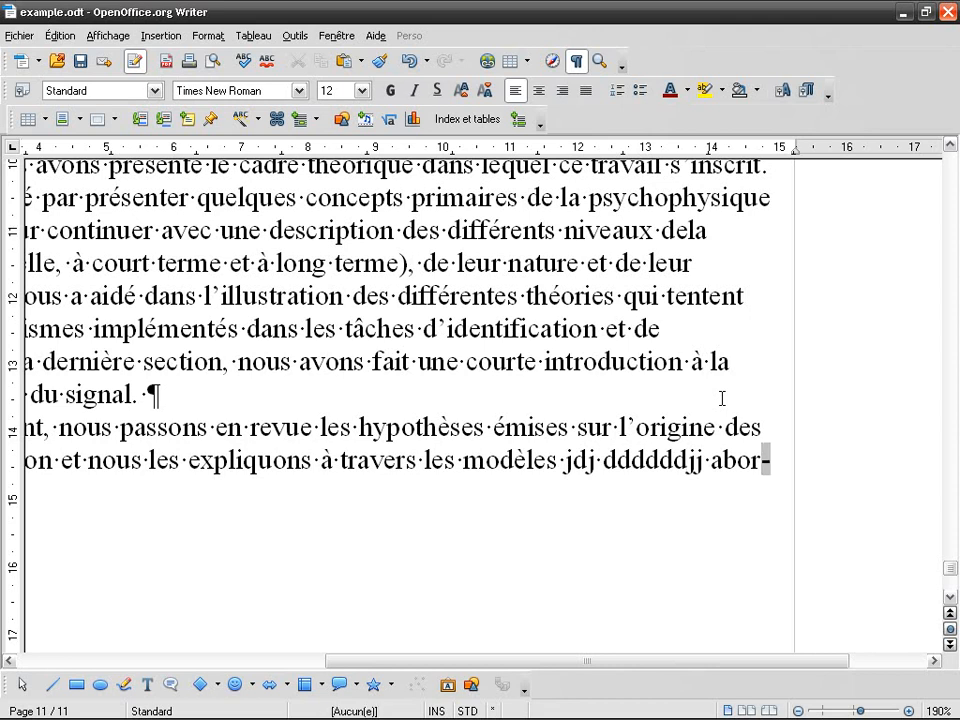
{"action": "key", "text": "Home"}
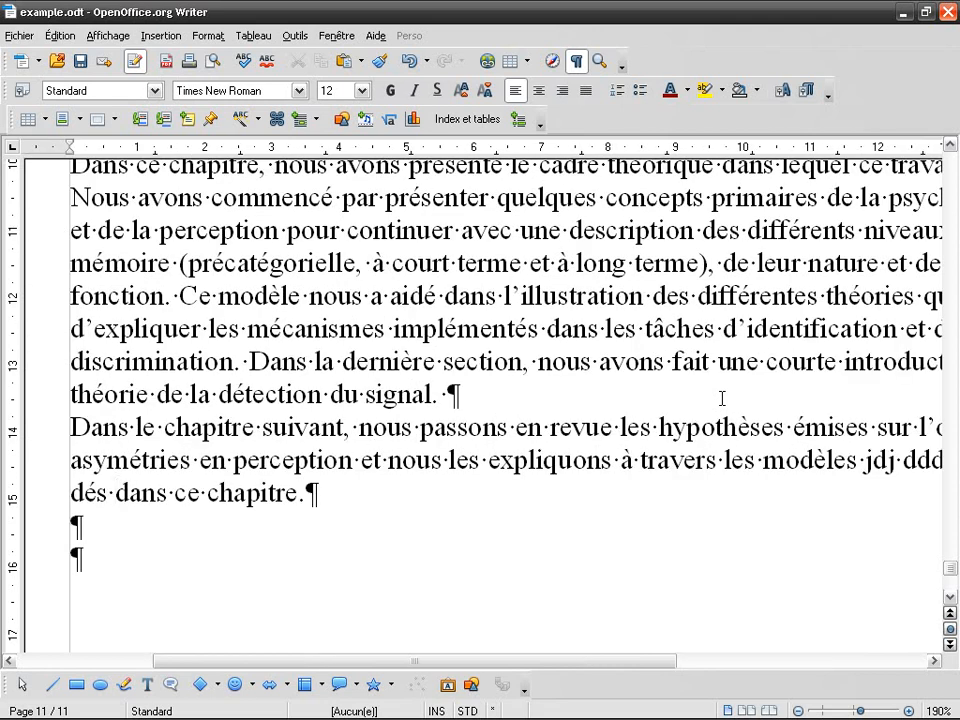
{"action": "key", "text": "End"}
{"action": "key", "text": "ctrl+Left"}
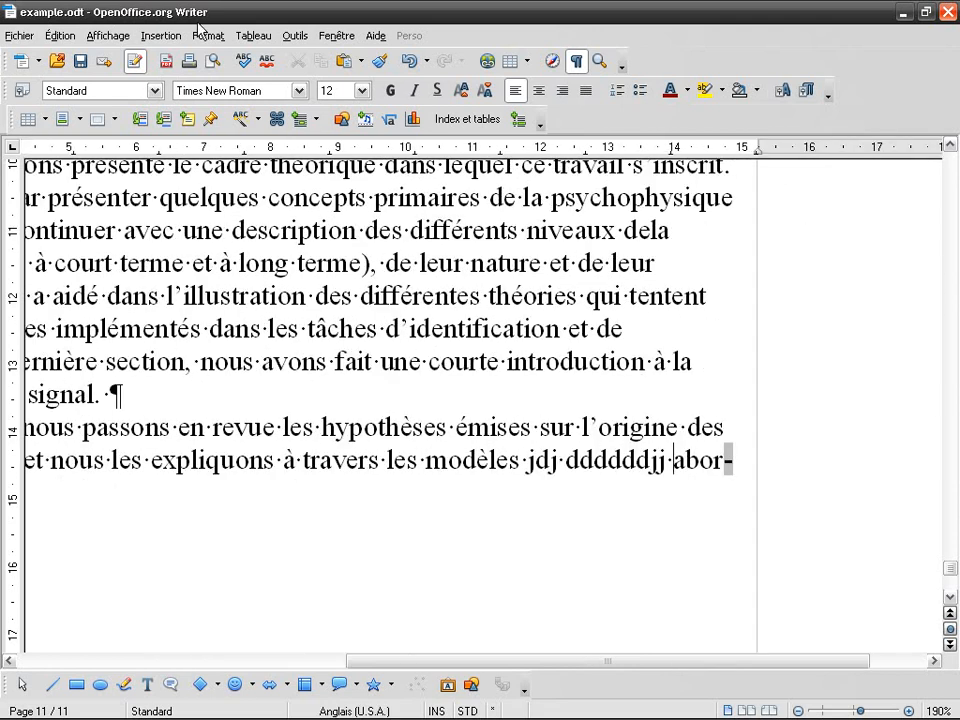
Toggle the custom hyphens (Tirets utilisateur) display option in Writer's formatting aids, and leave it enabled.
{"action": "left_click", "coordinate": [294, 35]}
{"action": "left_click", "coordinate": [438, 452]}
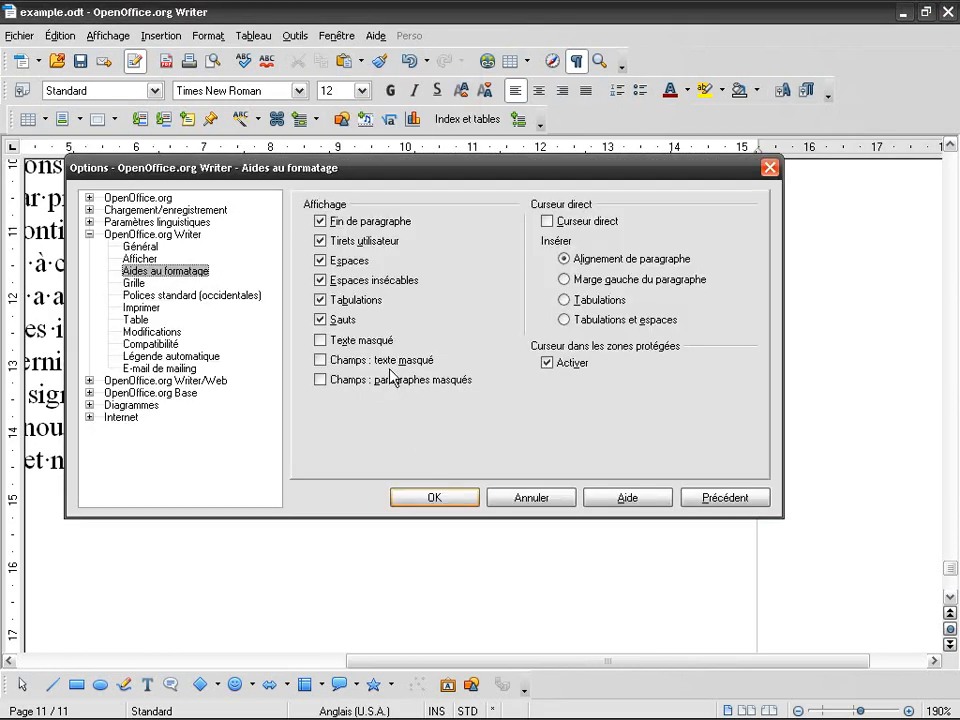
{"action": "left_click", "coordinate": [364, 243]}
{"action": "left_click", "coordinate": [360, 243]}
{"action": "left_click", "coordinate": [360, 244]}
{"action": "left_click", "coordinate": [362, 247]}
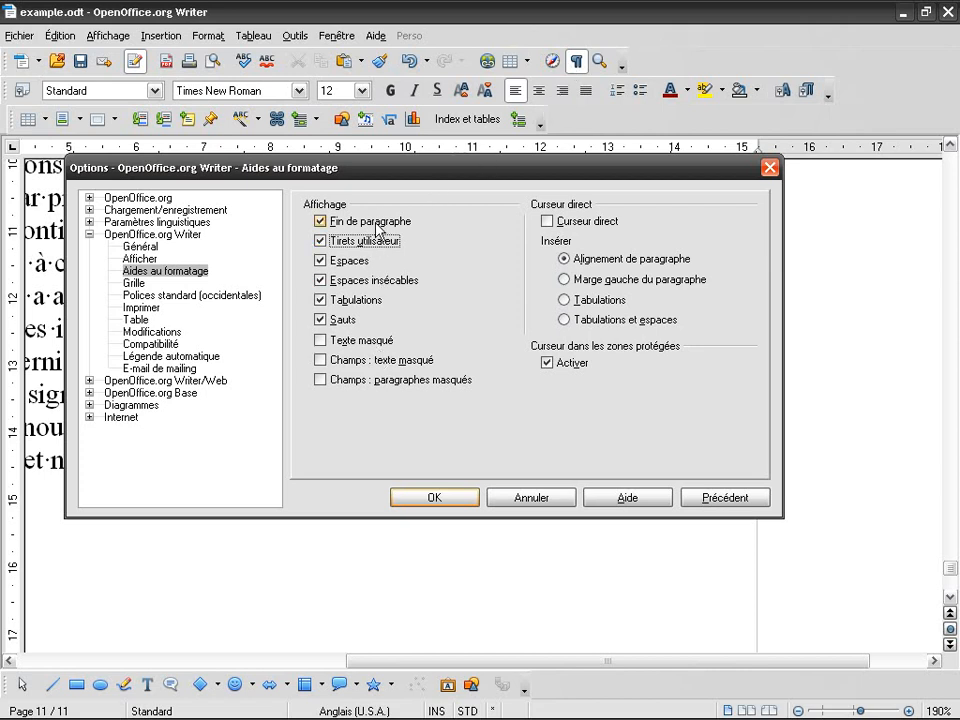
{"action": "left_click", "coordinate": [459, 501]}
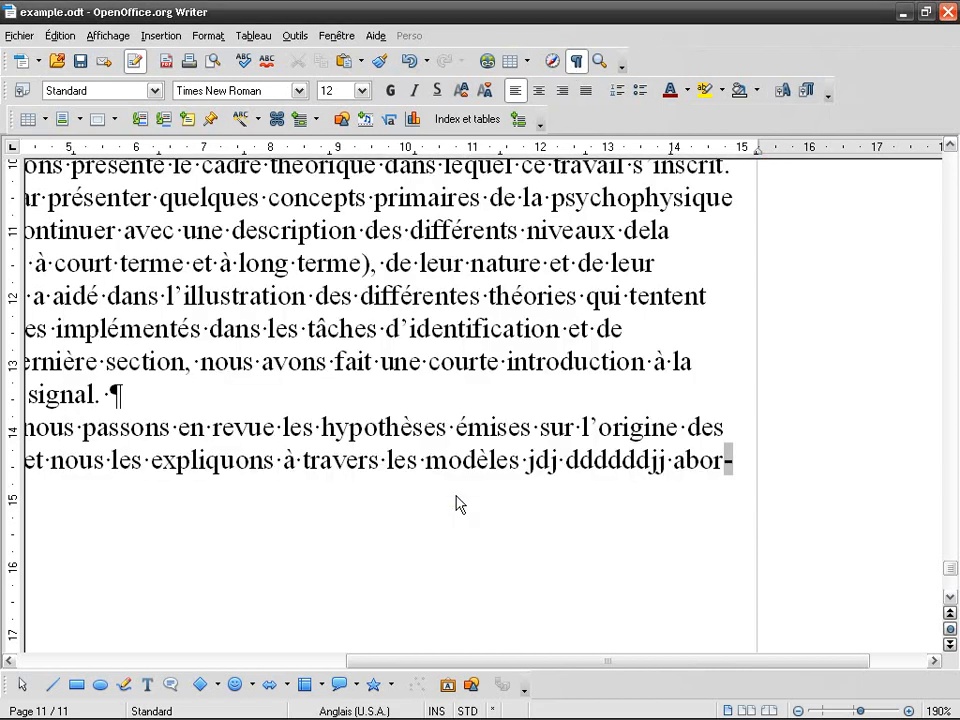